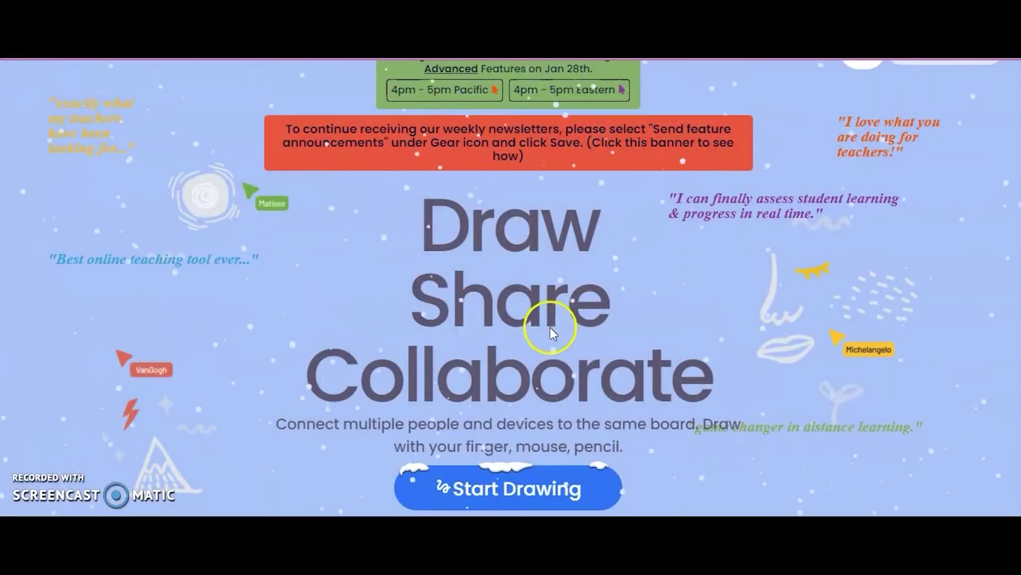
Choose Start Drawing, then Start Teaching to open a blank Unnamed instructor board
click(500, 471)
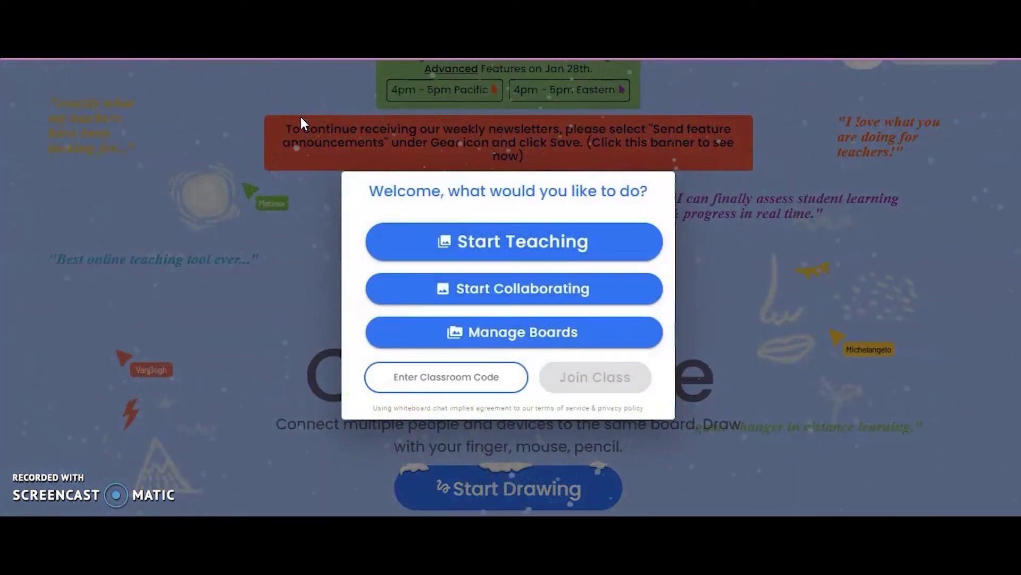
click(501, 247)
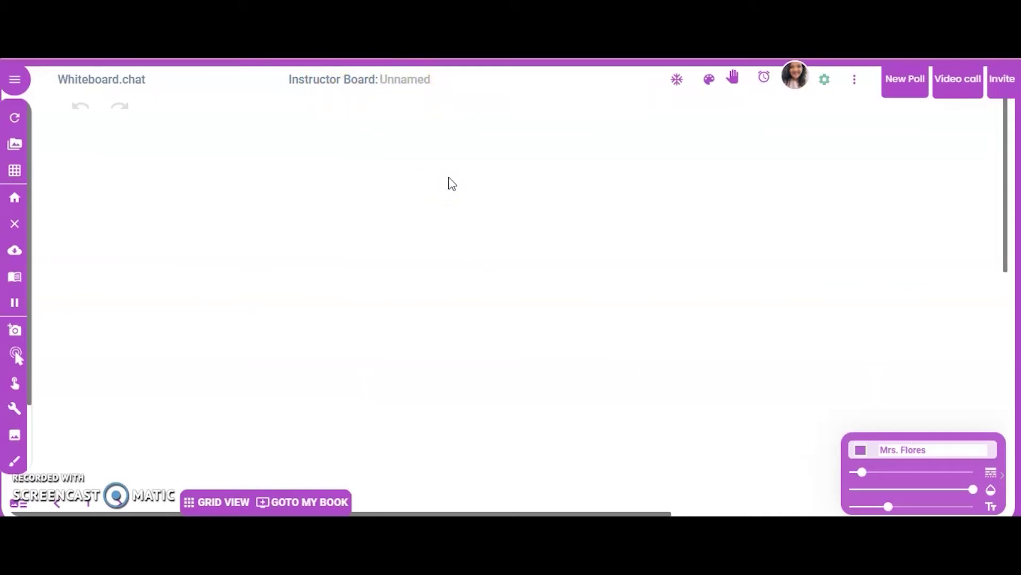
Title the board '2nd Grade Math' and replace the teacher's display name with the new name
text(2nd Grade Math)
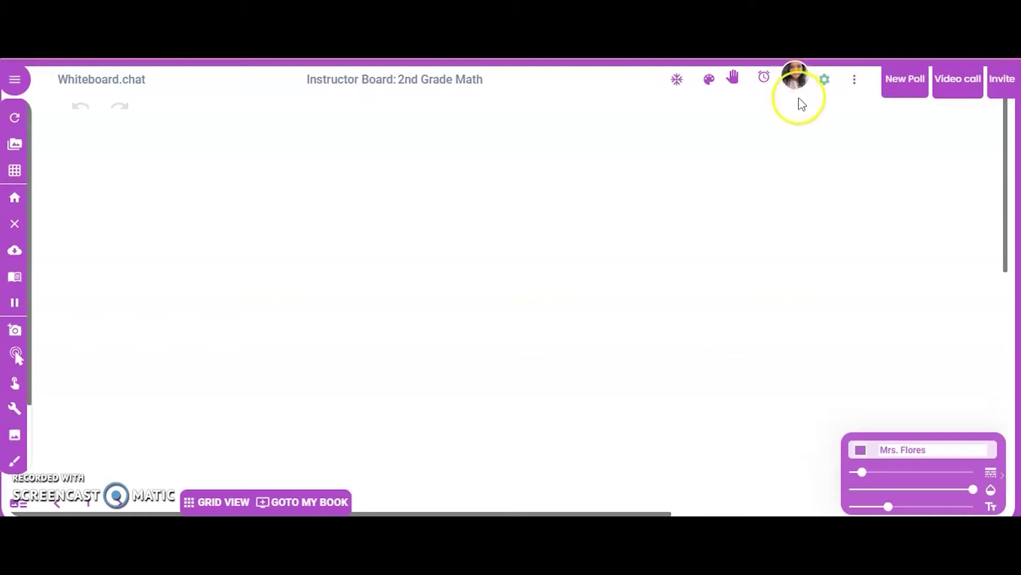
double_click(935, 452)
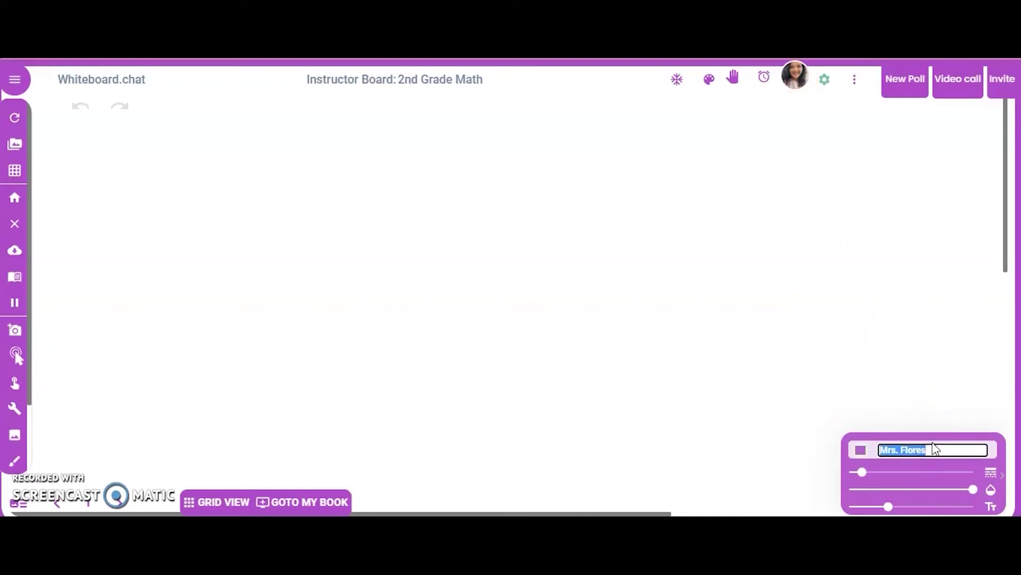
text(Mrs. Flor)
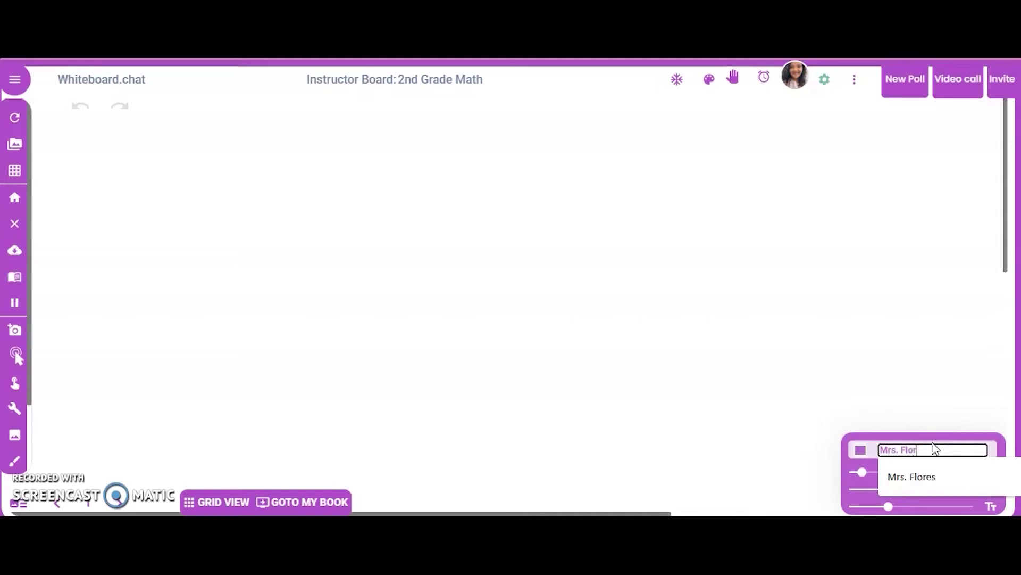
text(es)
key(Return)
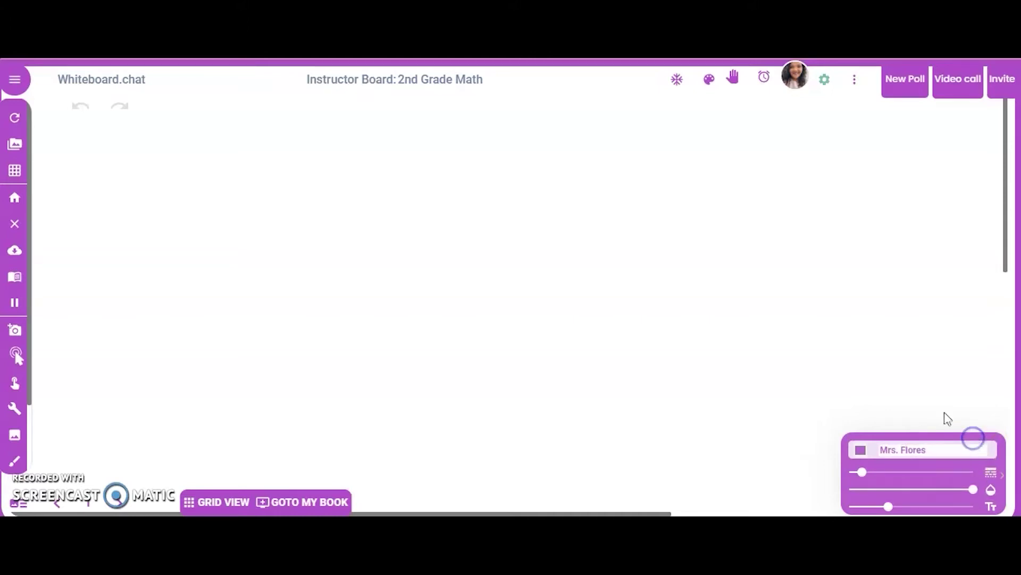
Shift the pen colour from violet to magenta RGB 189, 10, 168 in the colour picker
click(860, 450)
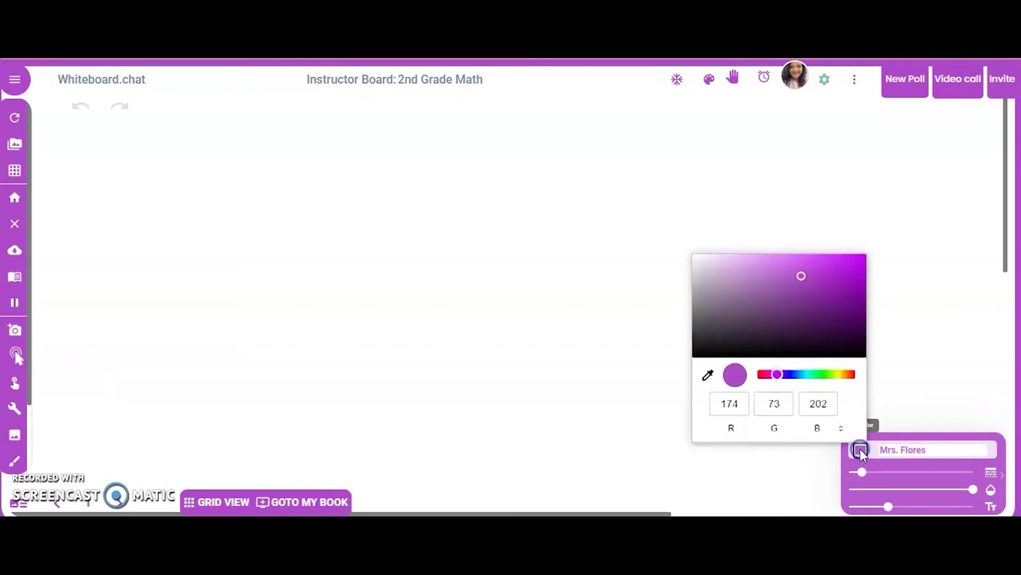
mouse_move(773, 379)
mouse_down()
mouse_move(844, 381)
mouse_move(757, 360)
mouse_move(846, 376)
mouse_move(775, 365)
mouse_up()
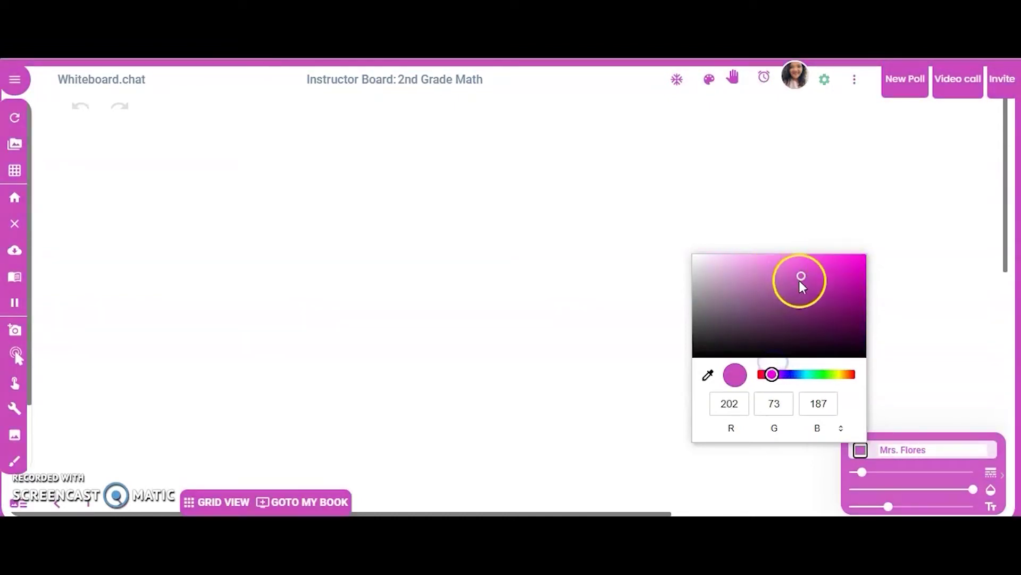
drag(854, 282, 854, 281)
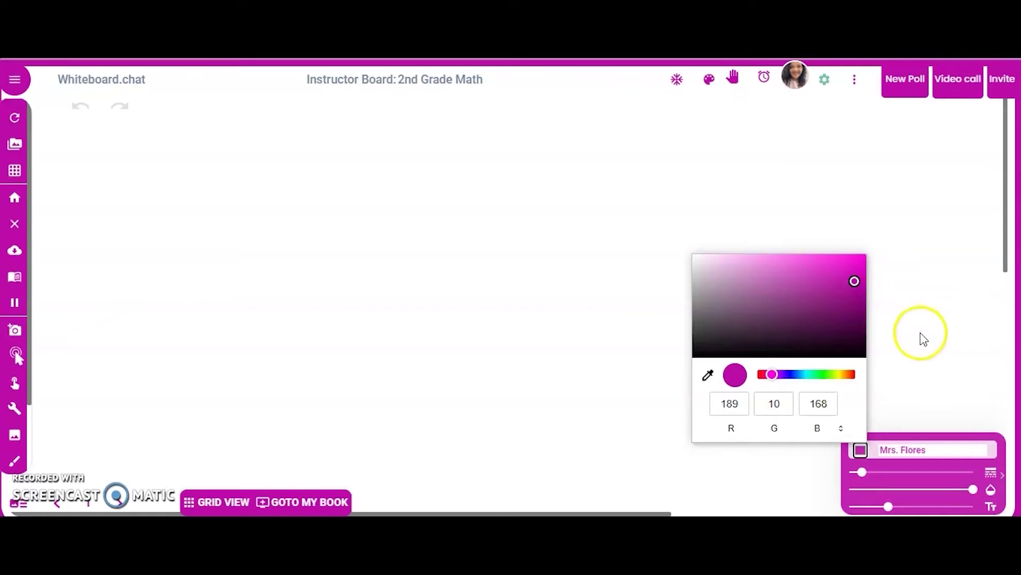
click(920, 366)
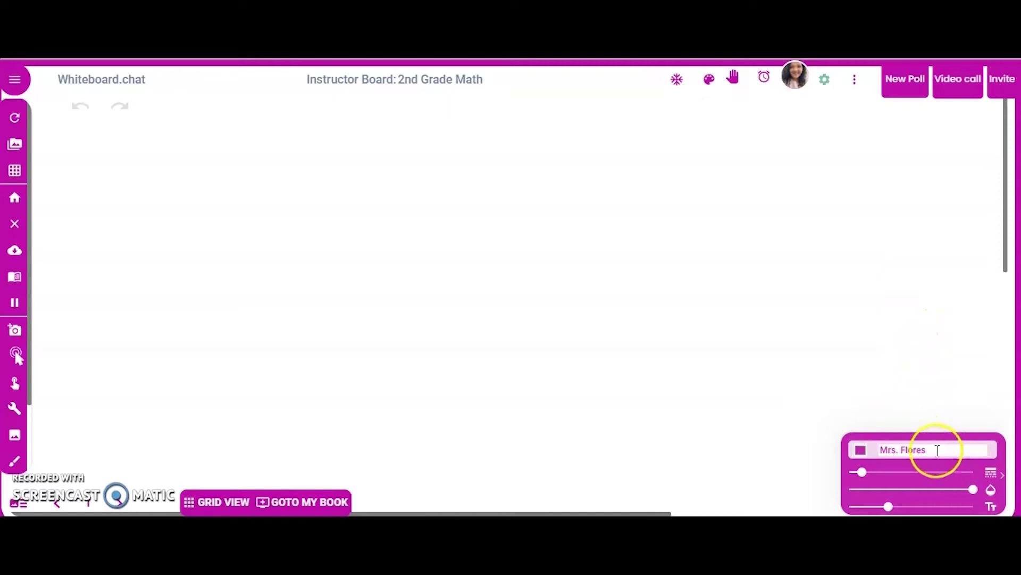
mouse_move(863, 474)
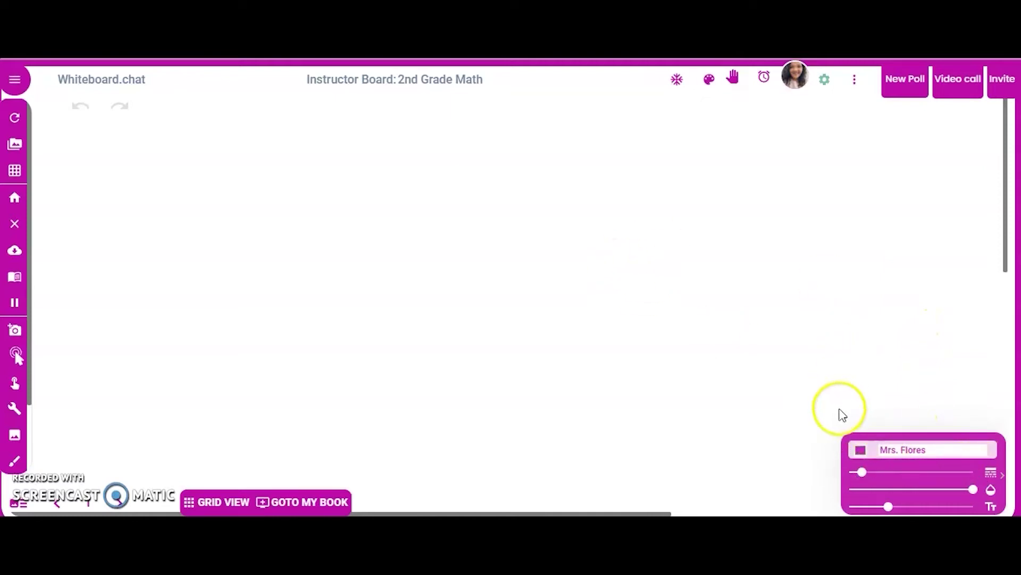
Thicken the pen beyond 14 and draw a thick magenta wave across the board, discarding a test stroke
mouse_move(887, 508)
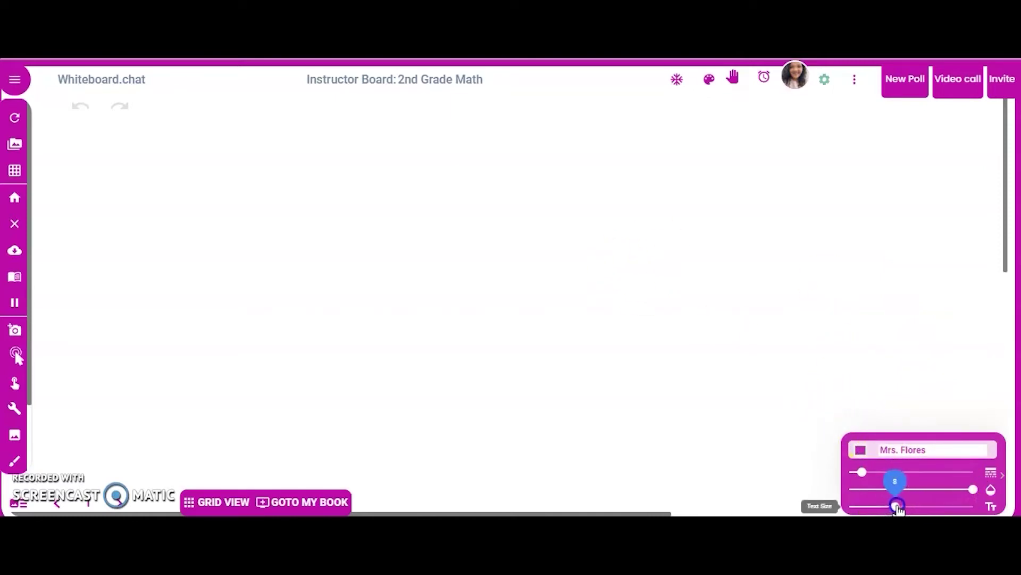
mouse_move(897, 508)
mouse_down()
mouse_move(963, 511)
mouse_move(895, 508)
mouse_up()
click(862, 474)
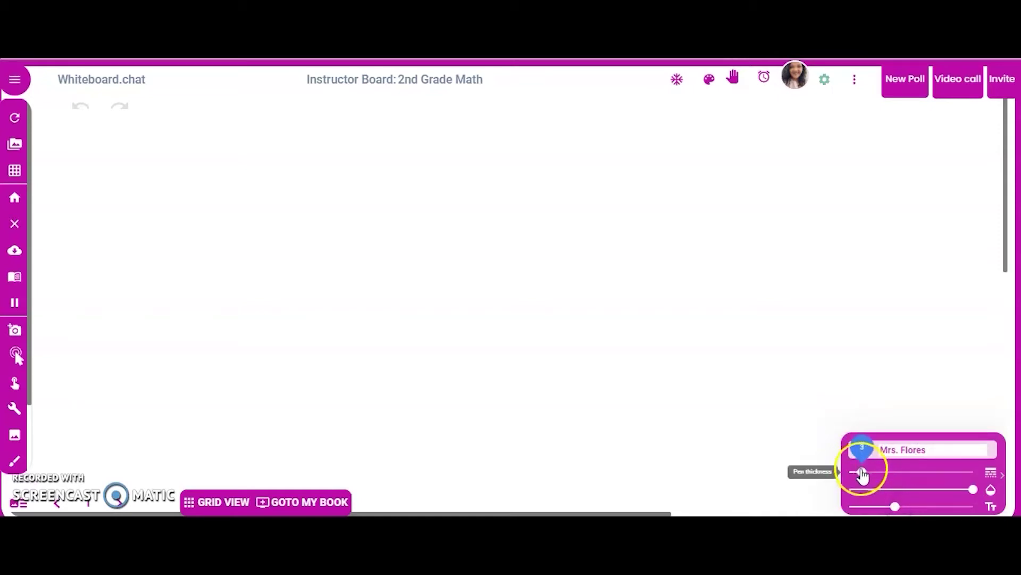
mouse_move(861, 474)
mouse_down()
mouse_move(953, 474)
mouse_move(875, 473)
mouse_up()
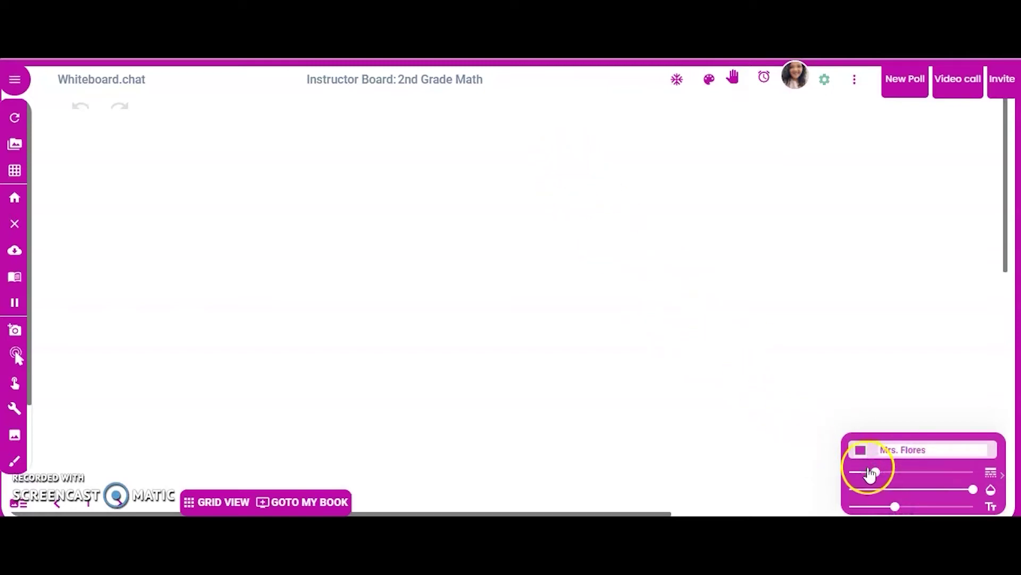
mouse_move(172, 254)
mouse_down()
mouse_move(203, 204)
mouse_move(486, 248)
mouse_move(569, 163)
mouse_move(690, 238)
mouse_move(624, 361)
mouse_move(439, 323)
mouse_move(444, 418)
mouse_move(559, 416)
mouse_up()
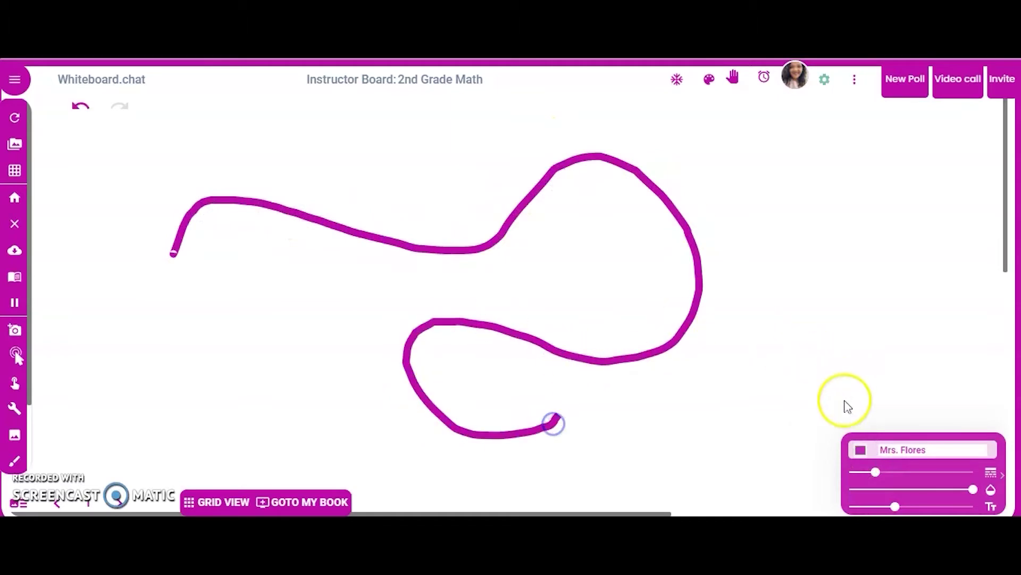
click(81, 110)
drag(875, 472, 961, 472)
mouse_move(635, 226)
mouse_down()
mouse_move(463, 260)
mouse_move(178, 292)
mouse_move(56, 184)
mouse_up()
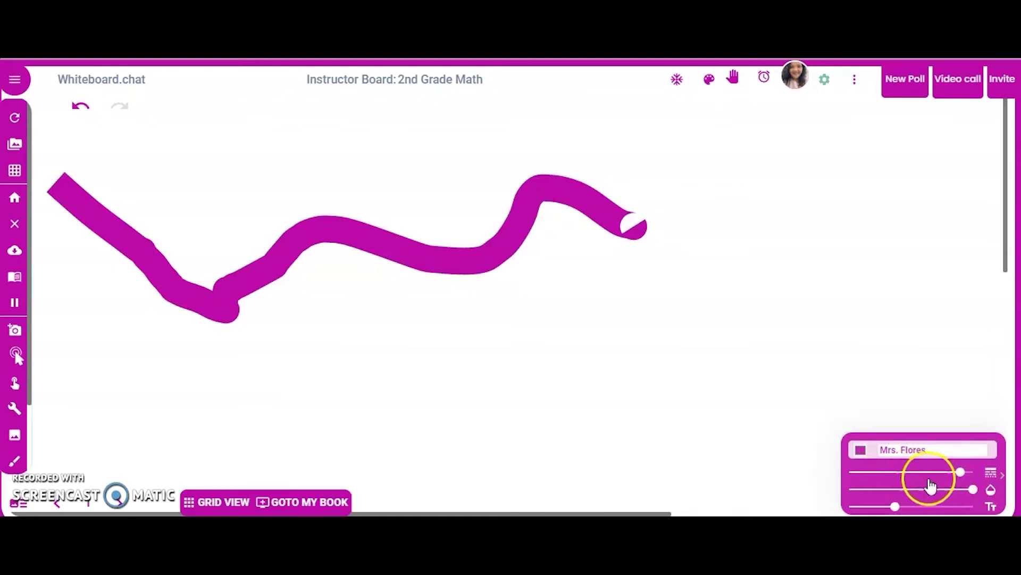
Lower the pen opacity and draw a semi-transparent pink wave below the first
click(970, 488)
drag(969, 488, 891, 504)
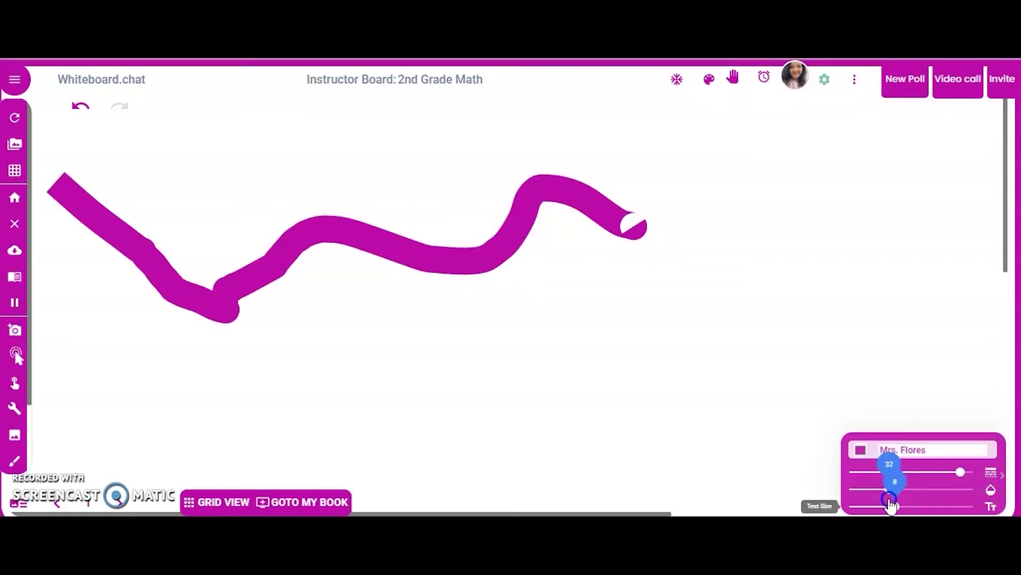
mouse_move(796, 338)
mouse_down()
mouse_move(686, 360)
mouse_move(499, 341)
mouse_move(303, 401)
mouse_move(132, 383)
mouse_up()
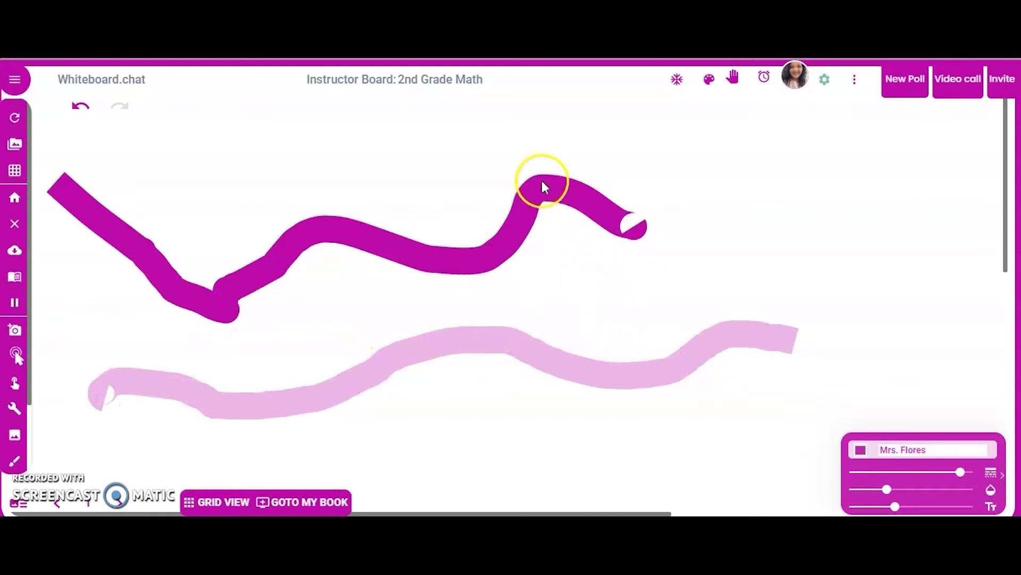
Clear both waves from the board for everyone and run the Let It Snow class freeze
click(15, 223)
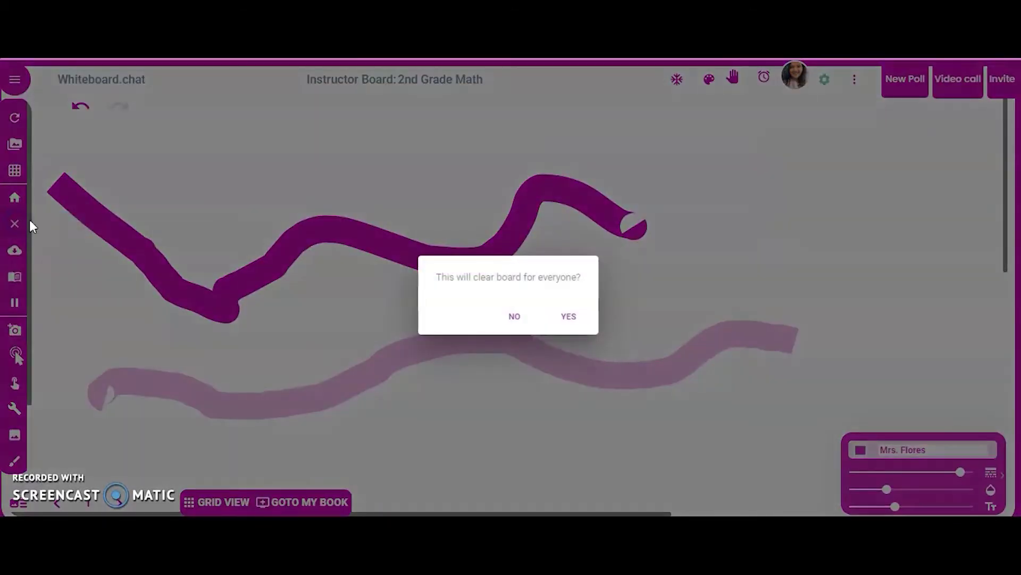
click(569, 318)
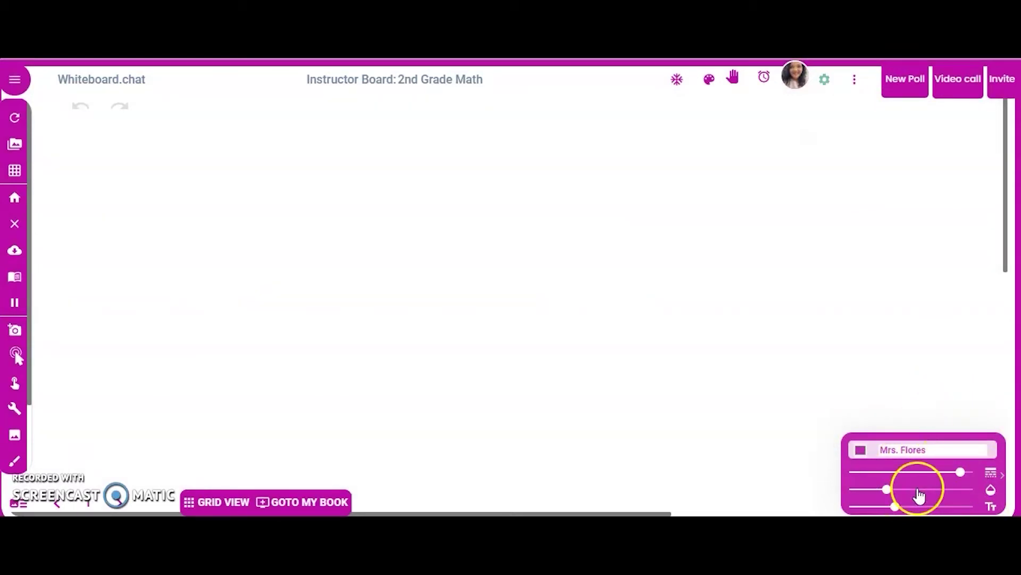
click(674, 81)
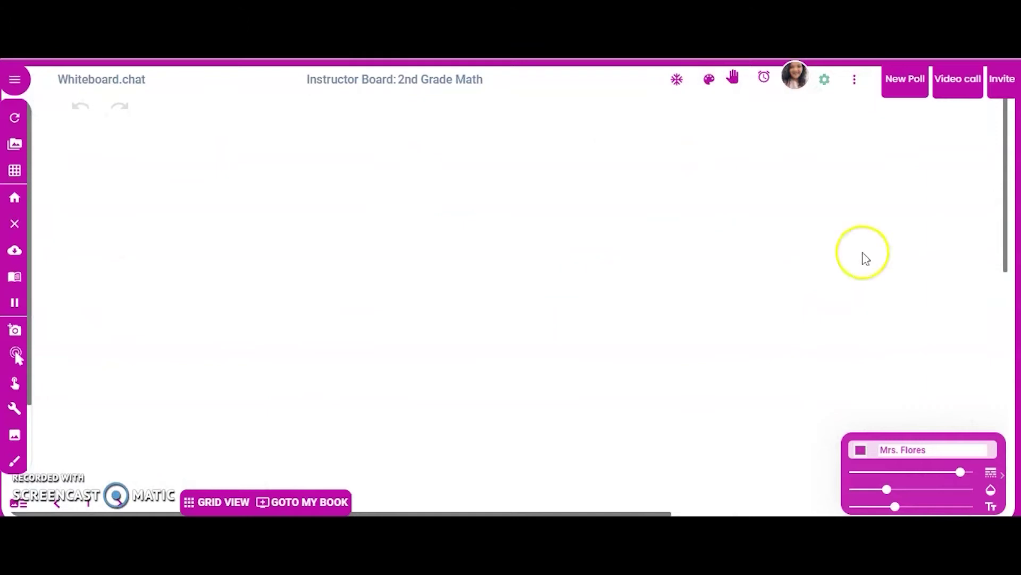
Open the object panel and browse the Math symbol and Letters categories
click(709, 82)
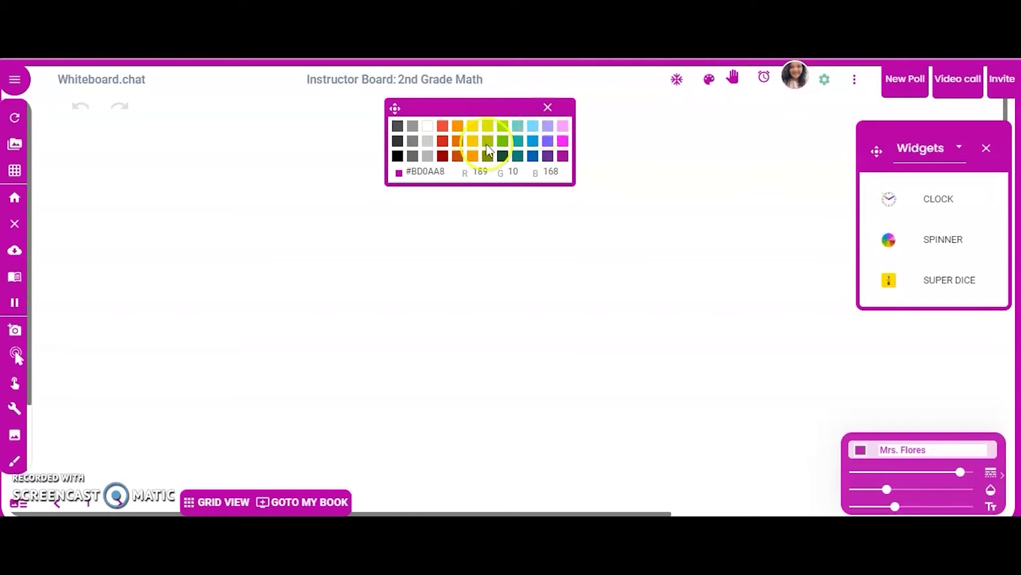
click(548, 107)
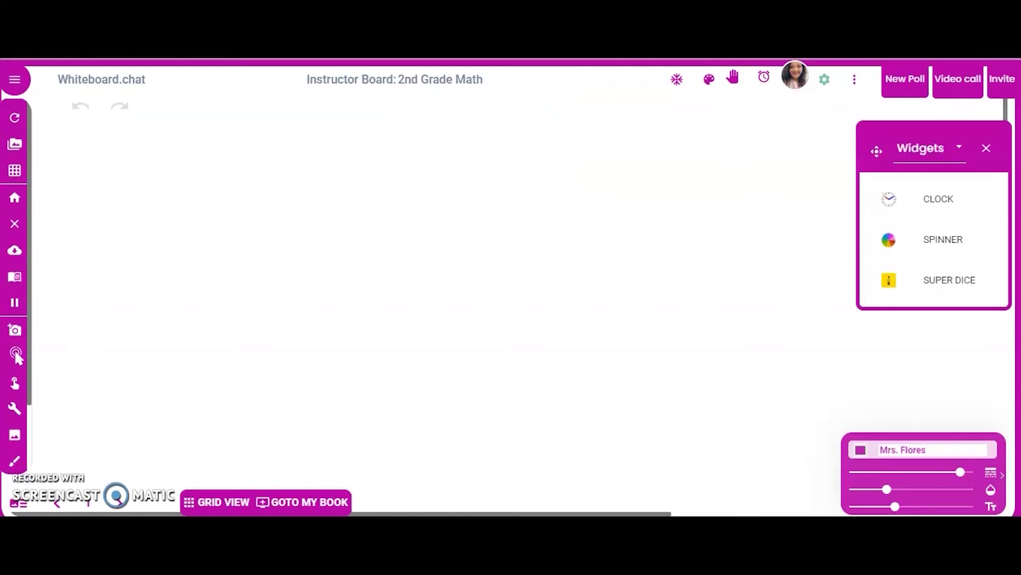
click(958, 149)
scroll(947, 143, up, 5)
scroll(943, 143, up, 2)
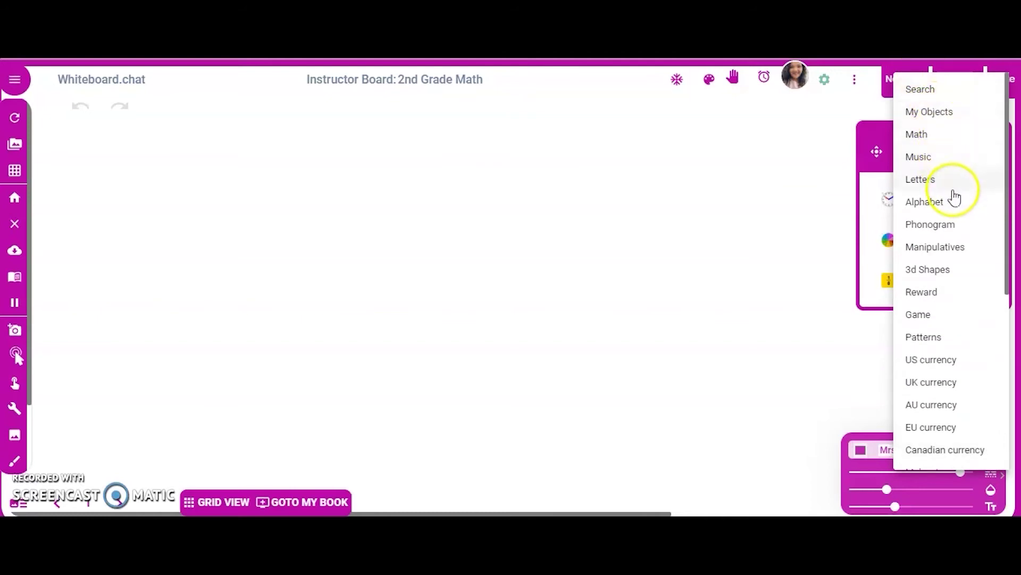
click(924, 137)
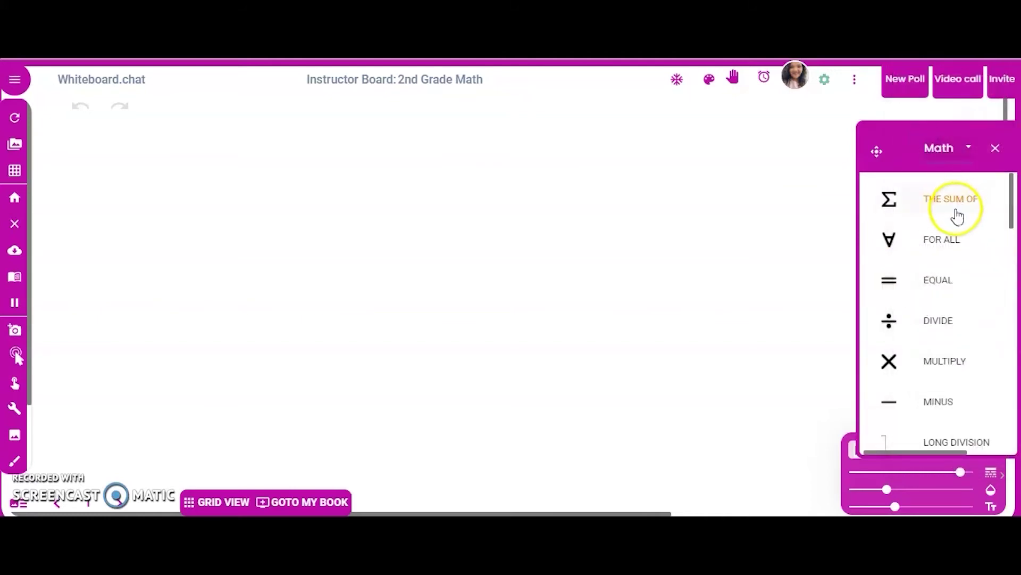
scroll(939, 313, down, 2)
scroll(939, 317, down, 5)
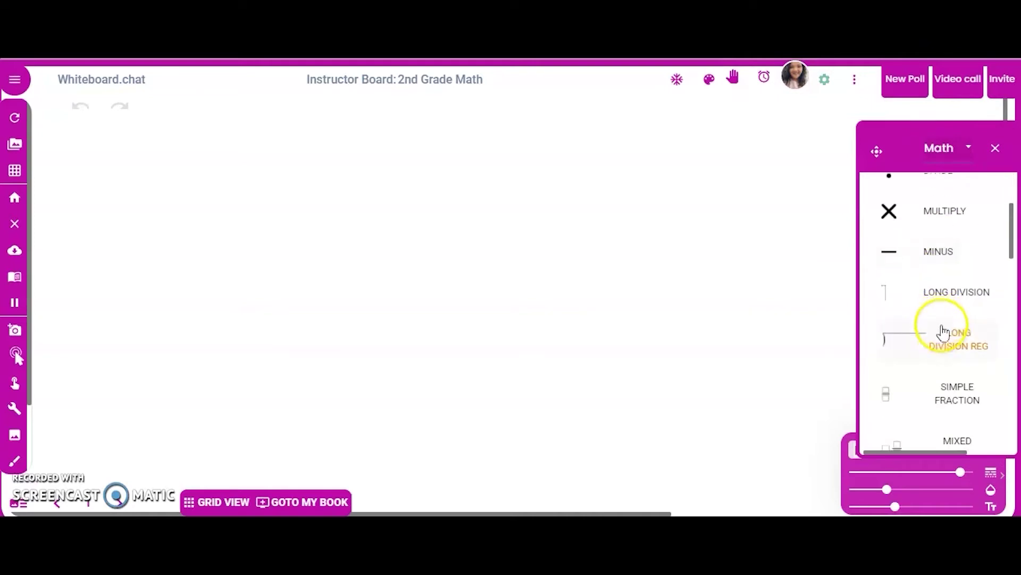
click(960, 146)
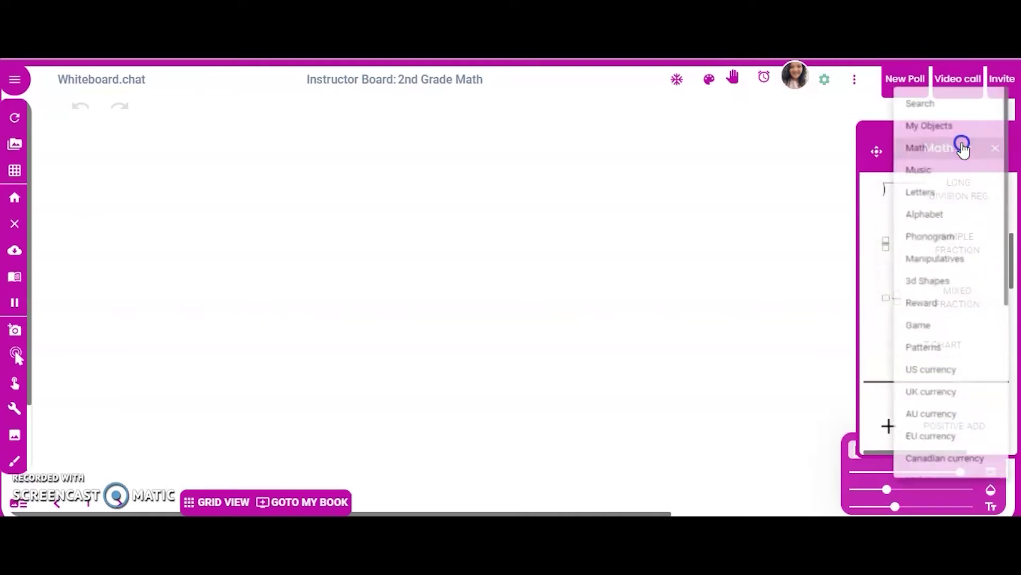
click(943, 197)
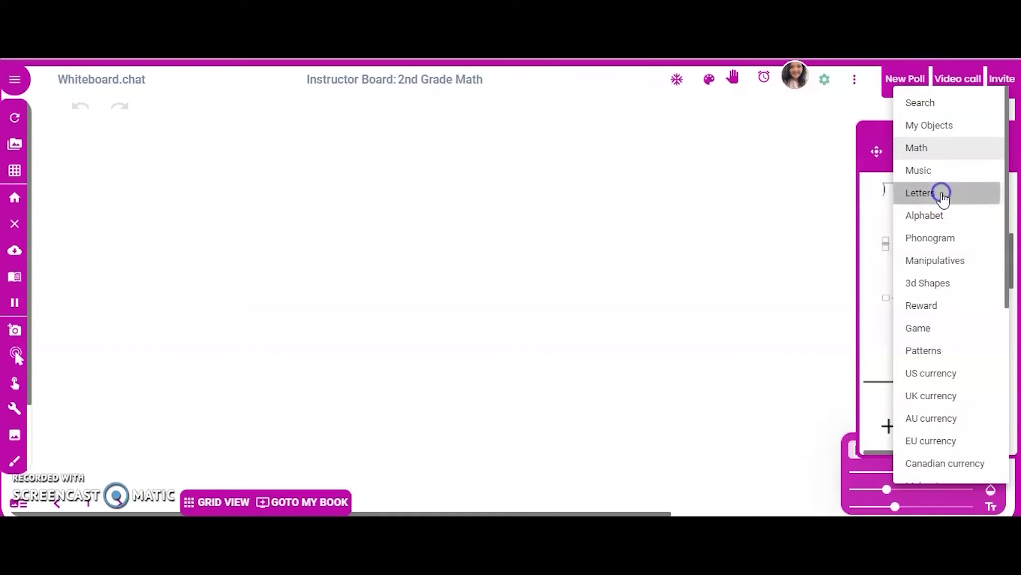
scroll(910, 273, down, 2)
scroll(907, 289, down, 2)
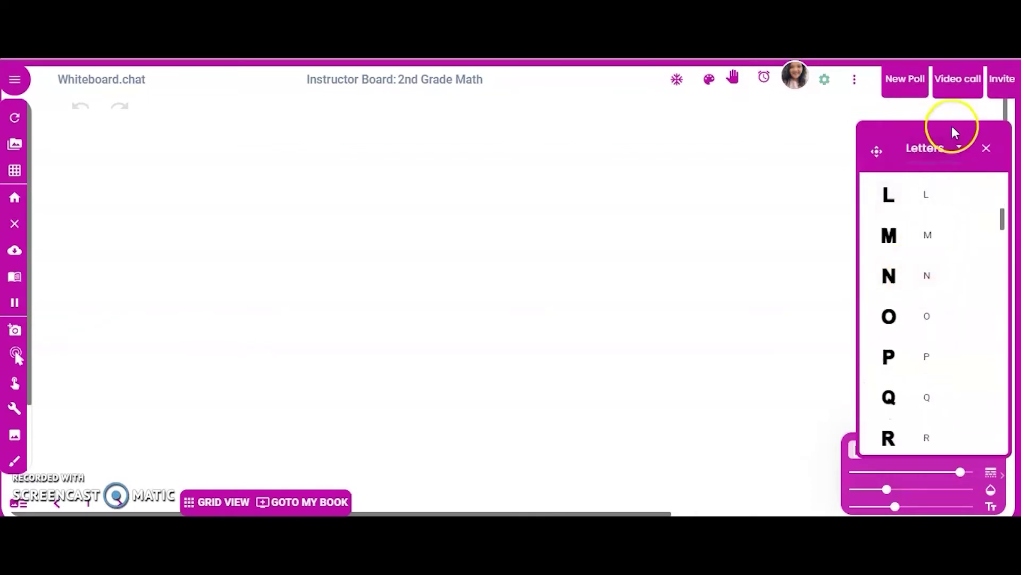
Switch to the Manipulatives collection and scroll through all its objects
click(960, 151)
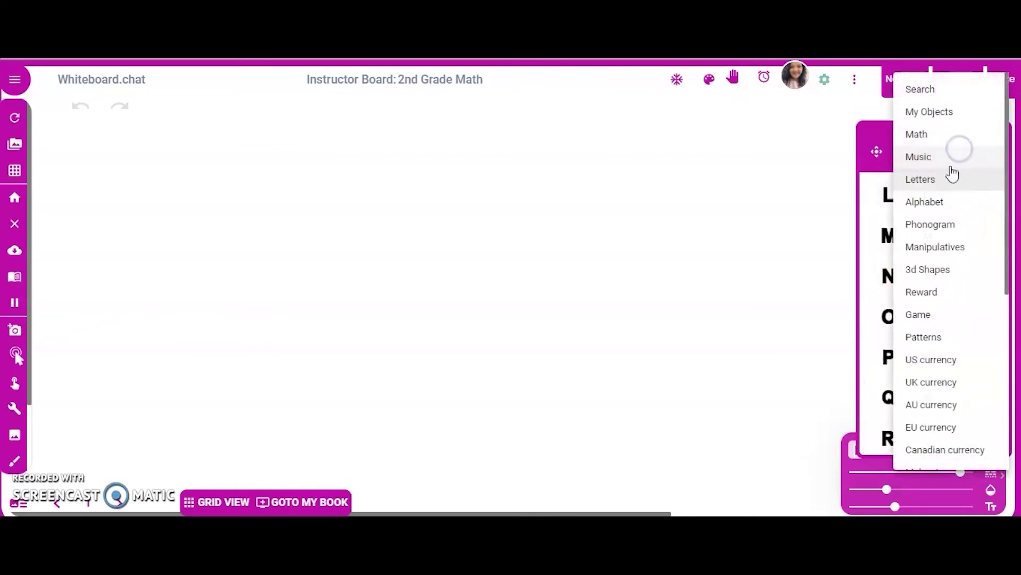
click(941, 250)
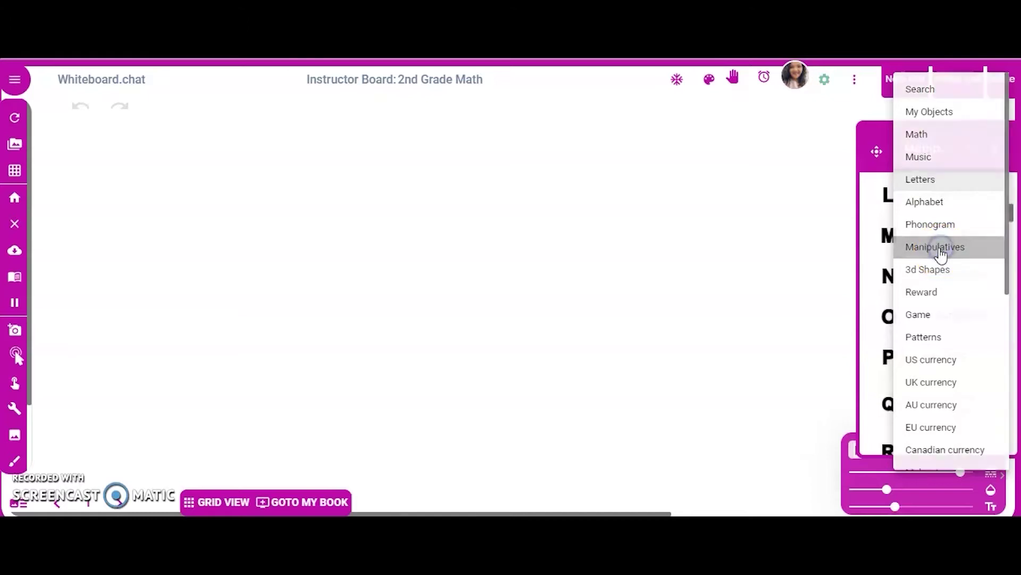
scroll(922, 256, down, 6)
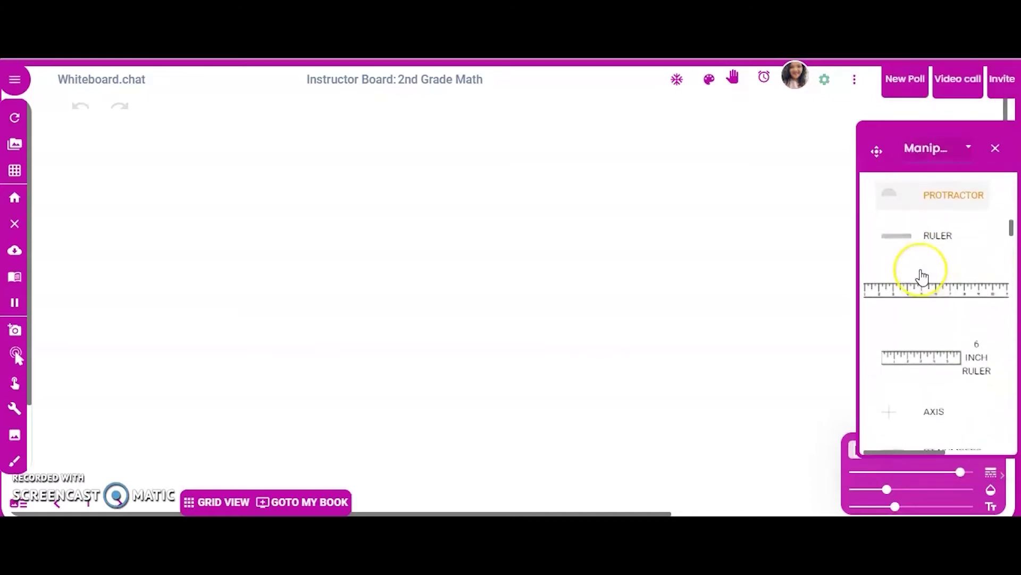
scroll(924, 274, down, 3)
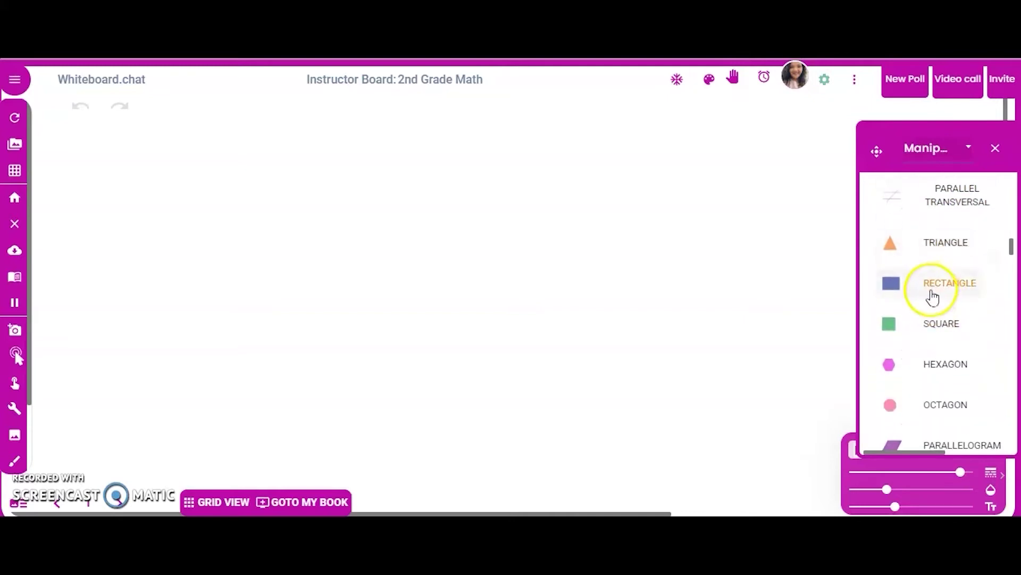
scroll(930, 294, down, 3)
scroll(960, 306, down, 1)
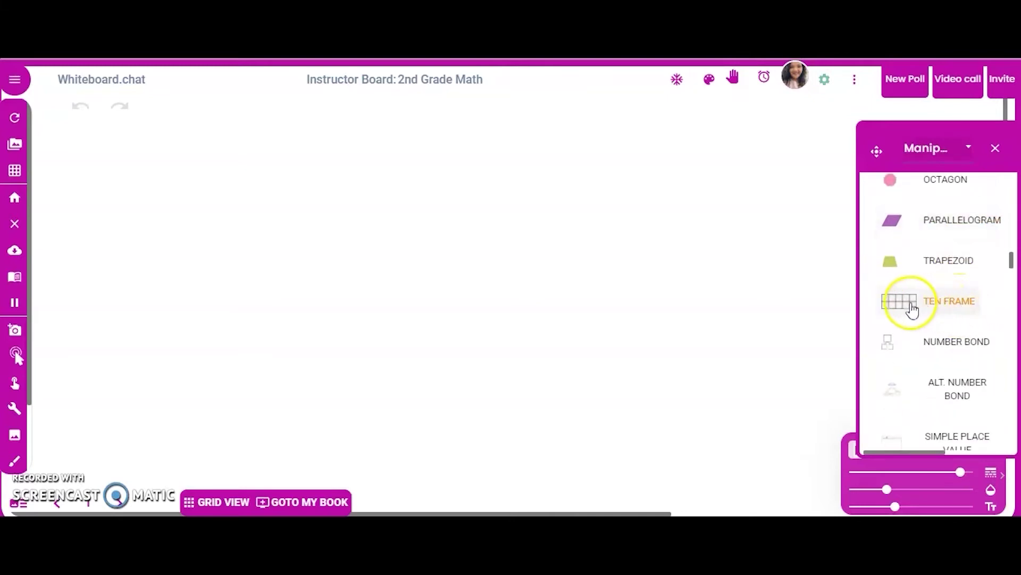
scroll(932, 318, down, 4)
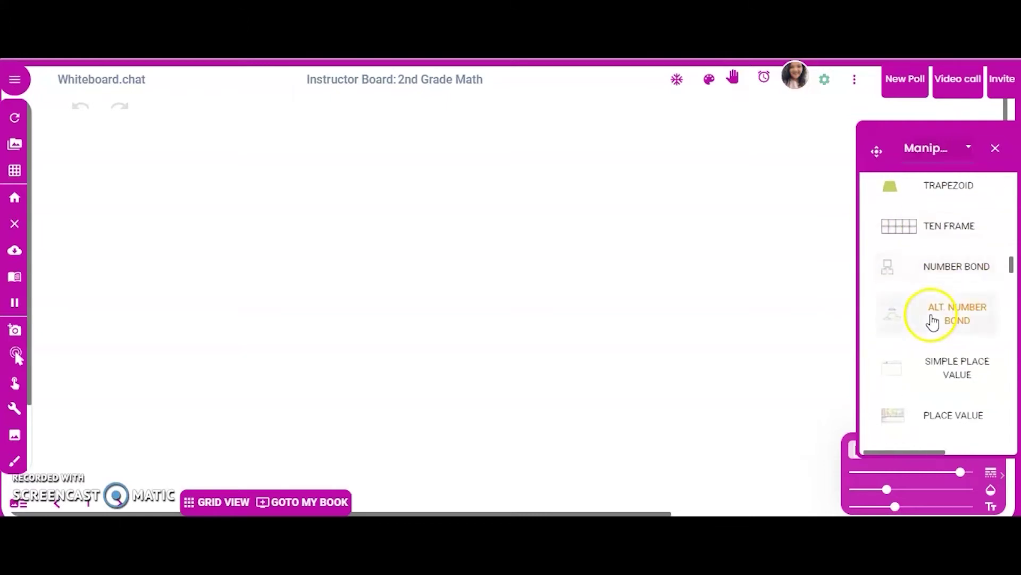
scroll(933, 303, down, 6)
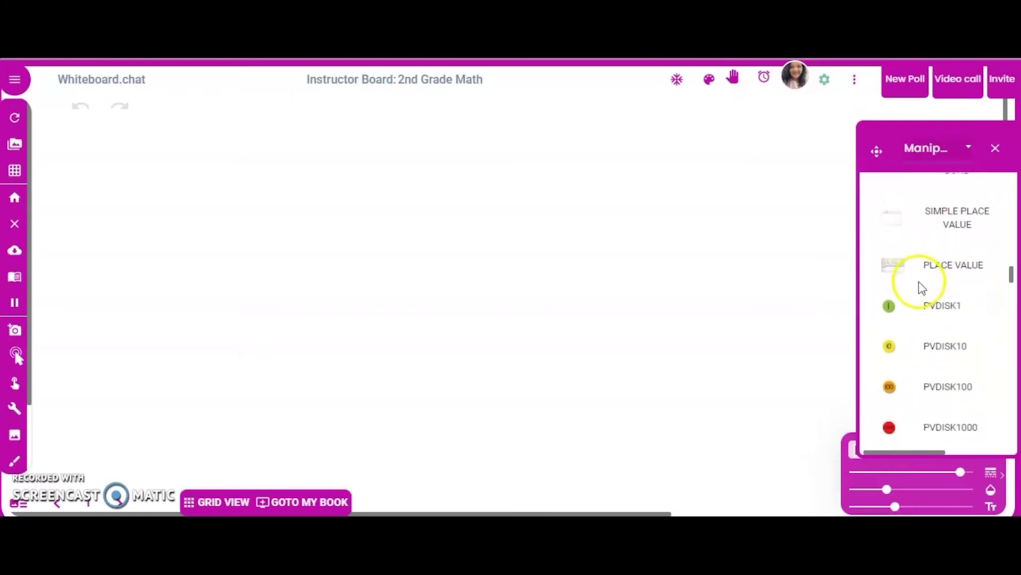
scroll(932, 304, down, 2)
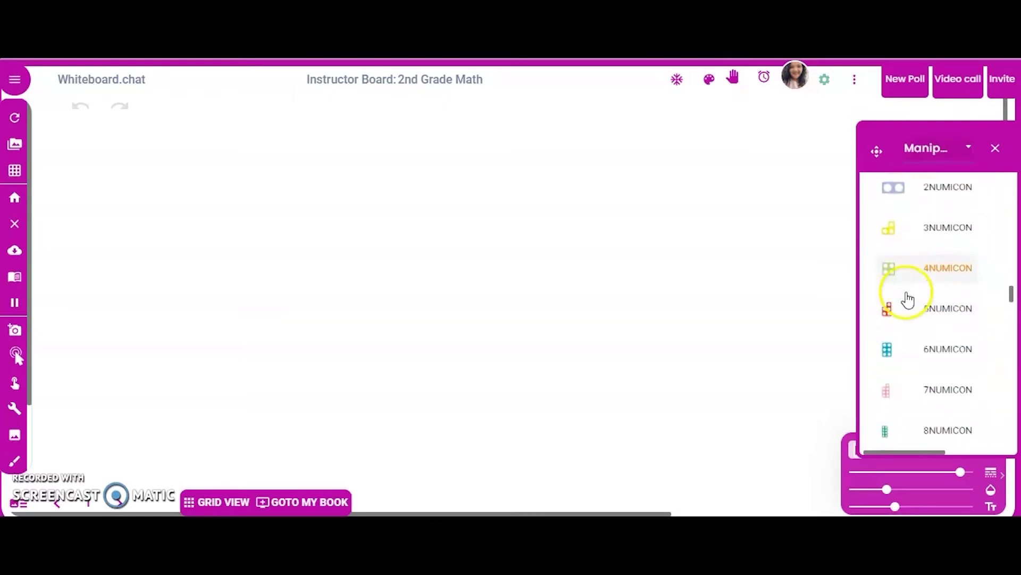
scroll(926, 314, down, 5)
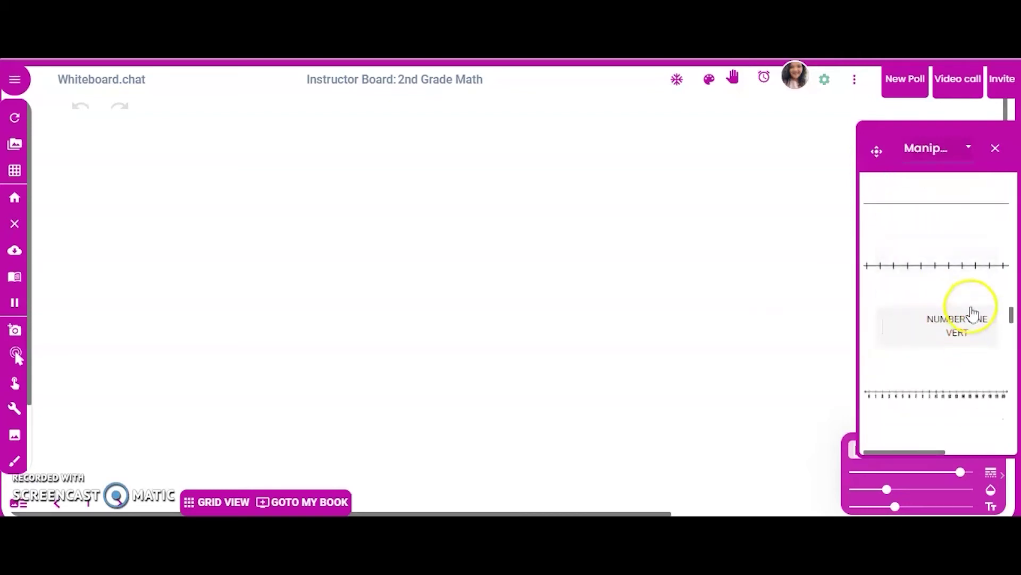
scroll(960, 341, down, 1)
scroll(960, 353, down, 1)
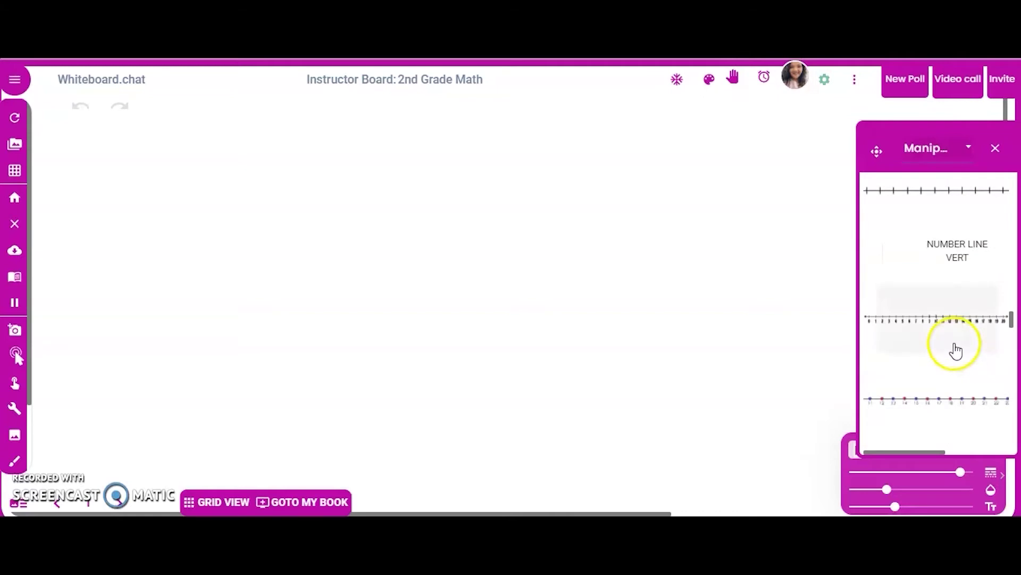
scroll(961, 345, down, 1)
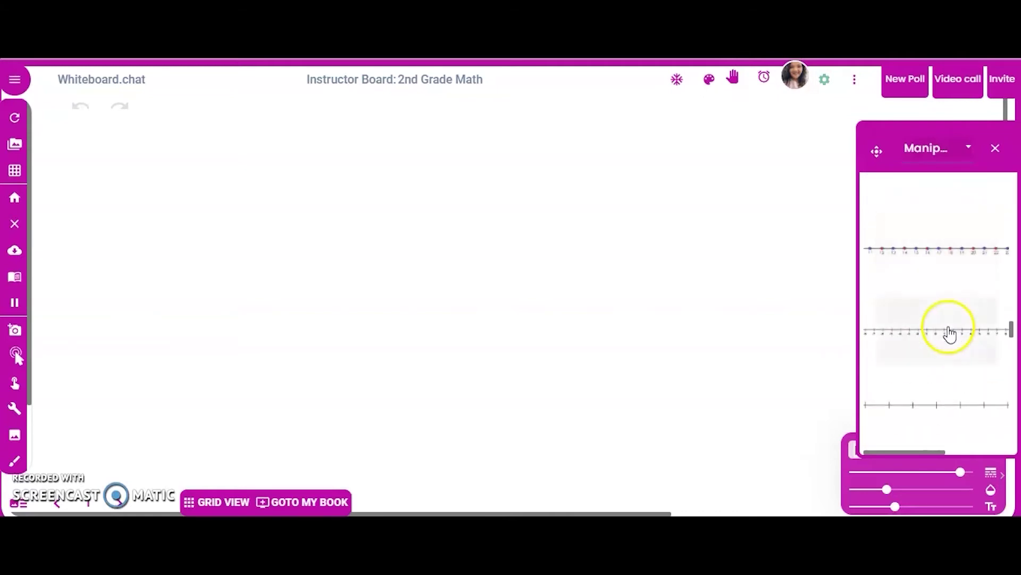
scroll(953, 333, down, 3)
scroll(950, 325, down, 7)
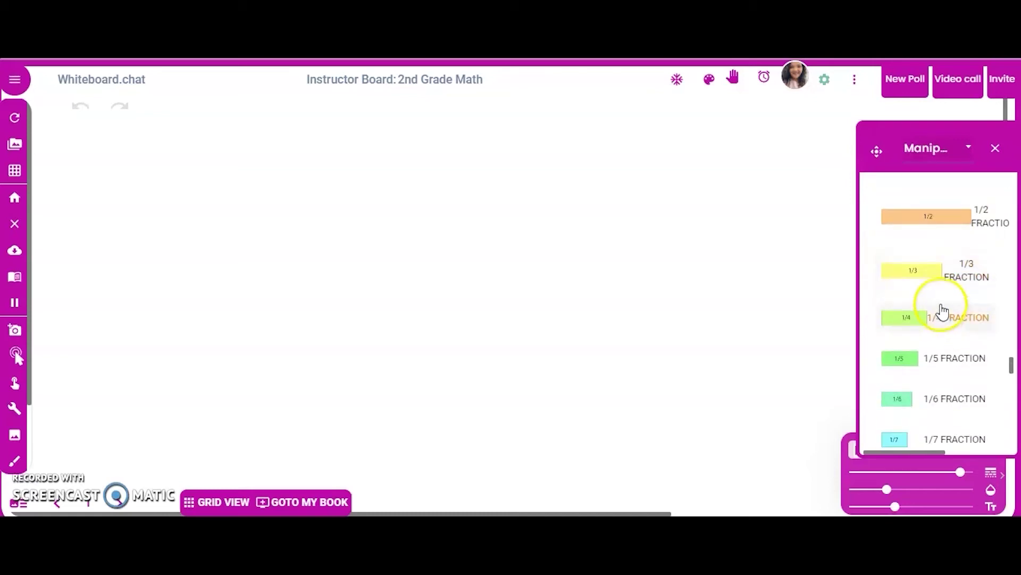
scroll(940, 302, down, 5)
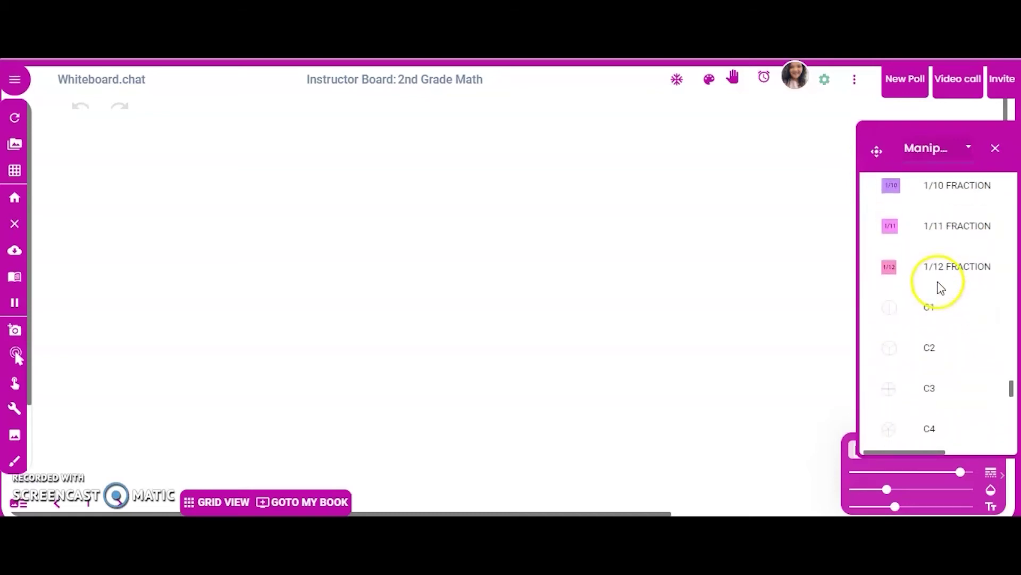
Switch to the 3d Shapes collection, then reopen and scroll the category list
click(925, 153)
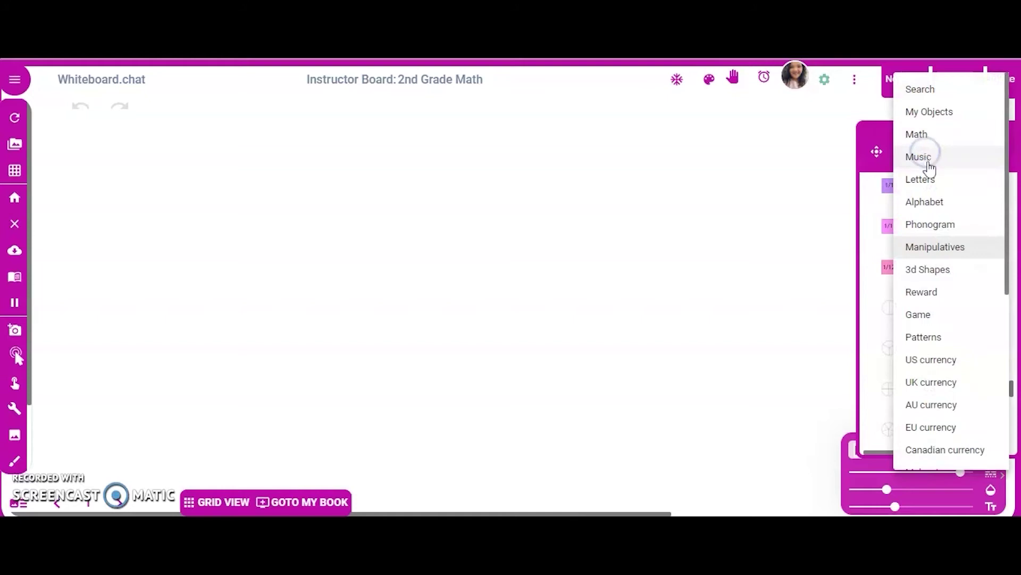
click(960, 269)
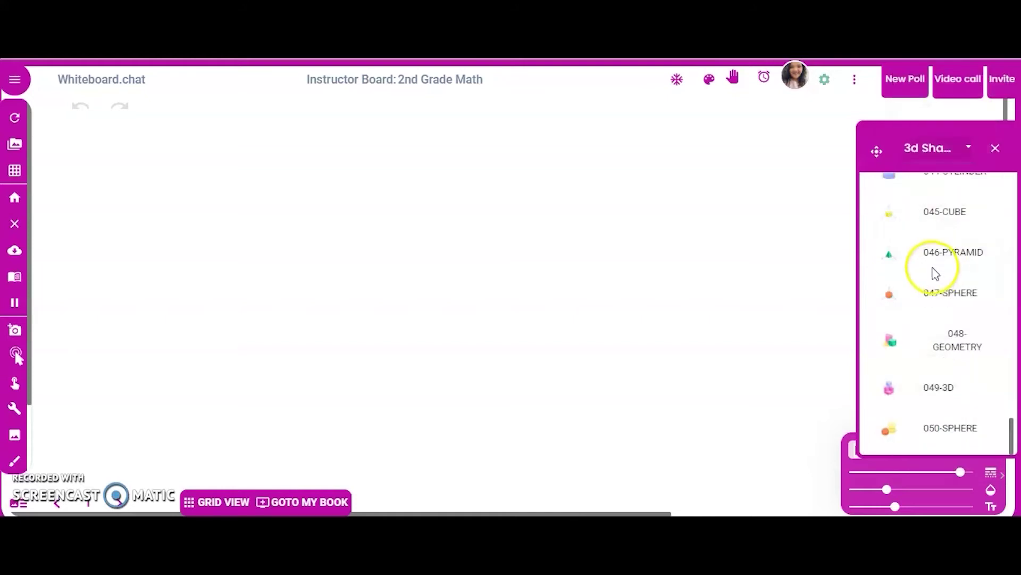
scroll(921, 275, up, 5)
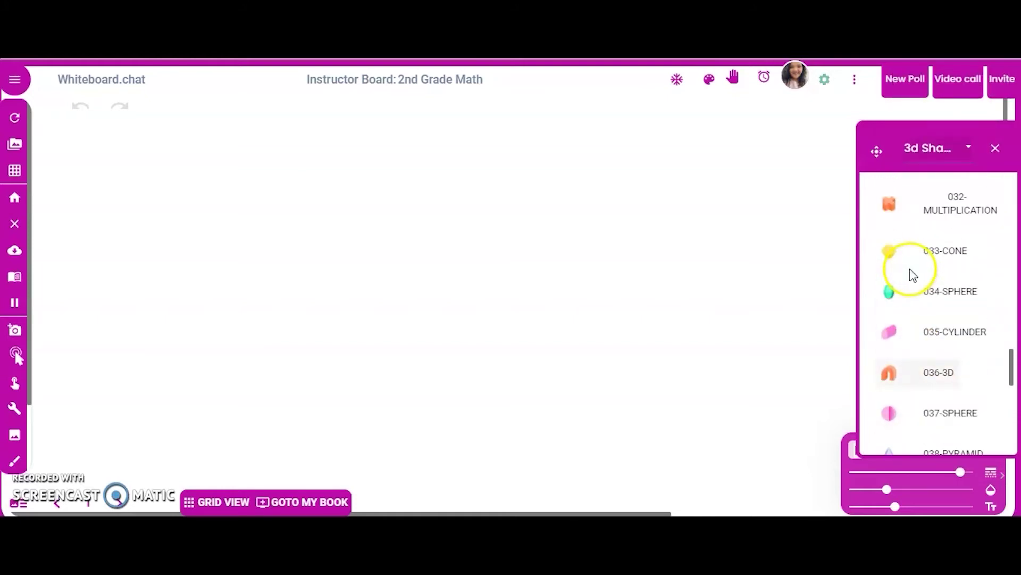
click(910, 149)
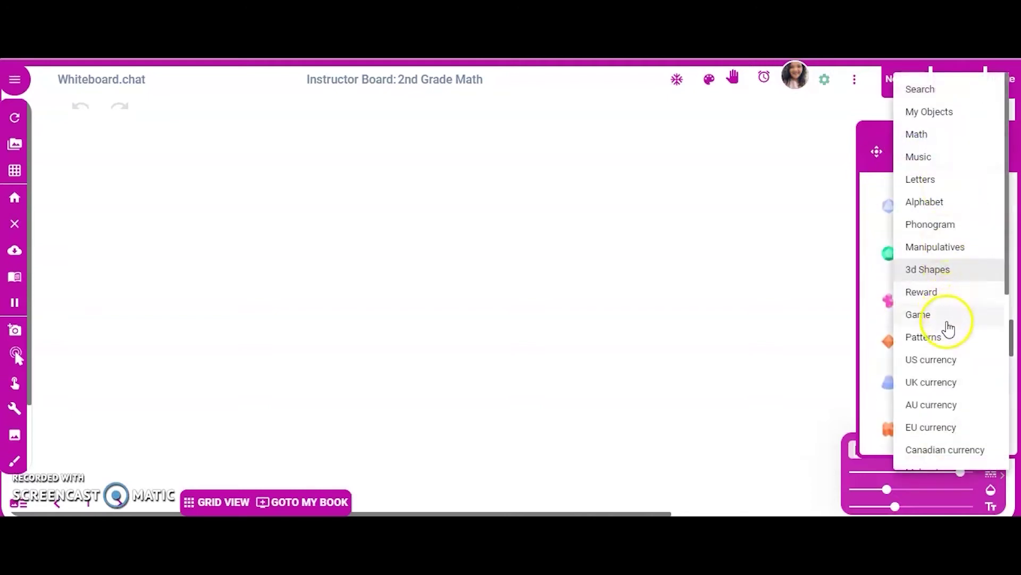
scroll(949, 348, down, 2)
scroll(957, 345, down, 3)
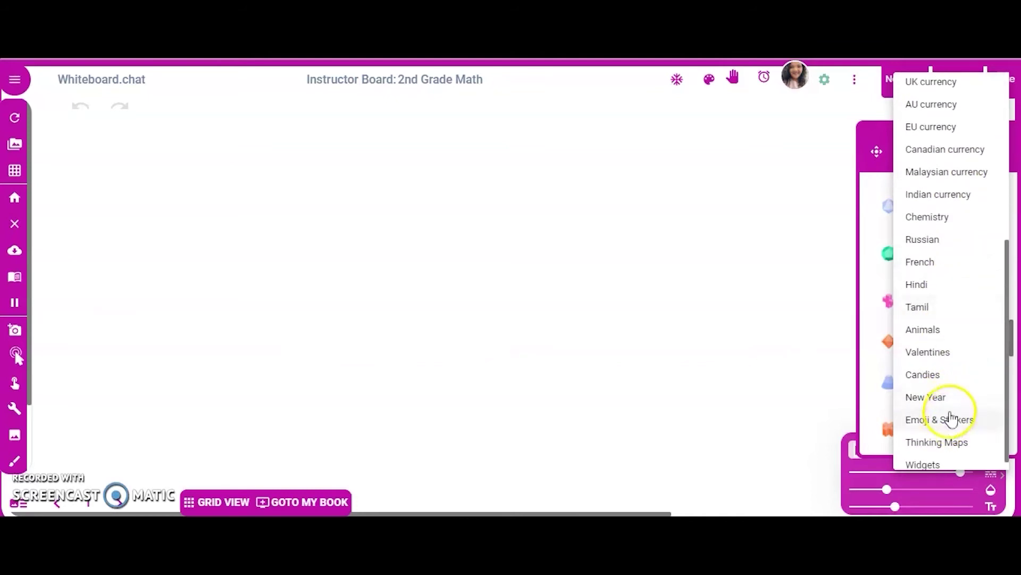
scroll(954, 410, down, 1)
scroll(956, 197, up, 2)
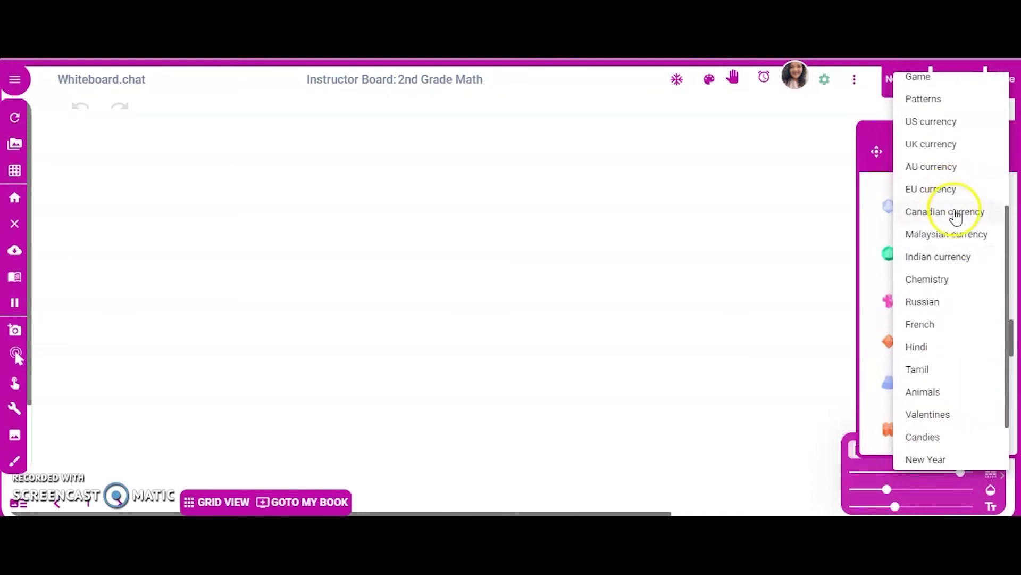
From US currency, place a one-dollar bill at upper left and a ten-dollar bill beneath it
click(930, 121)
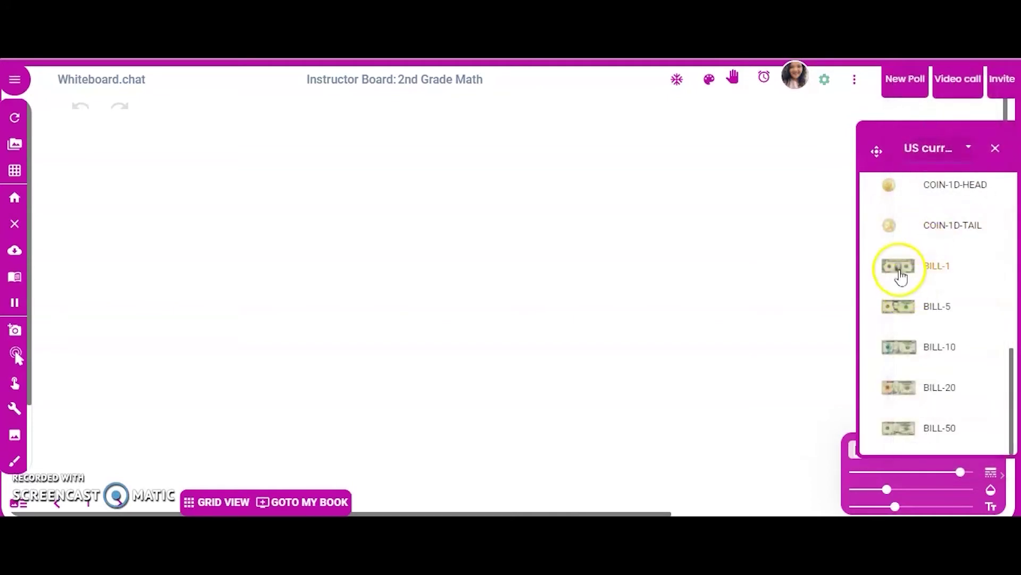
drag(898, 266, 146, 158)
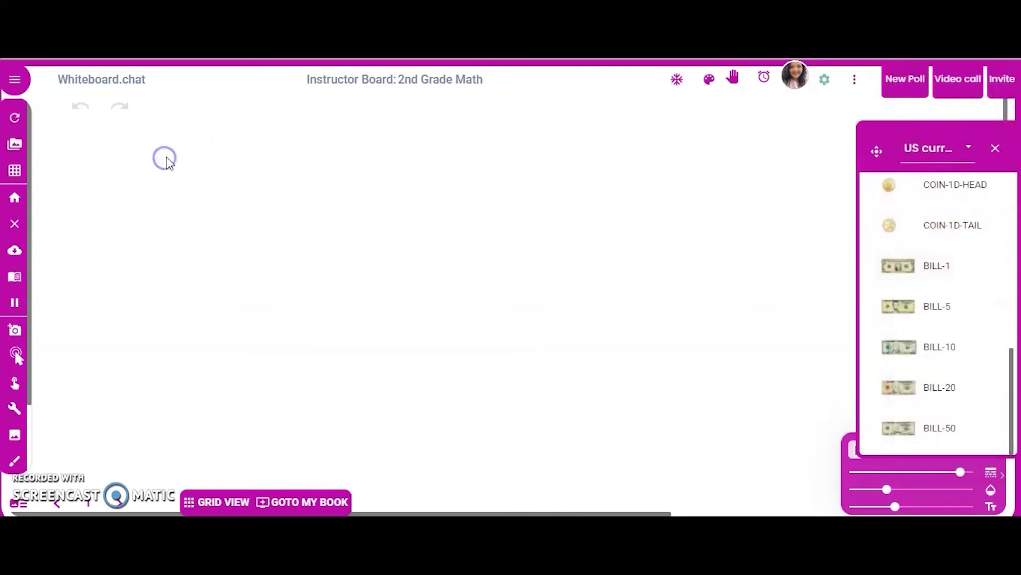
click(897, 266)
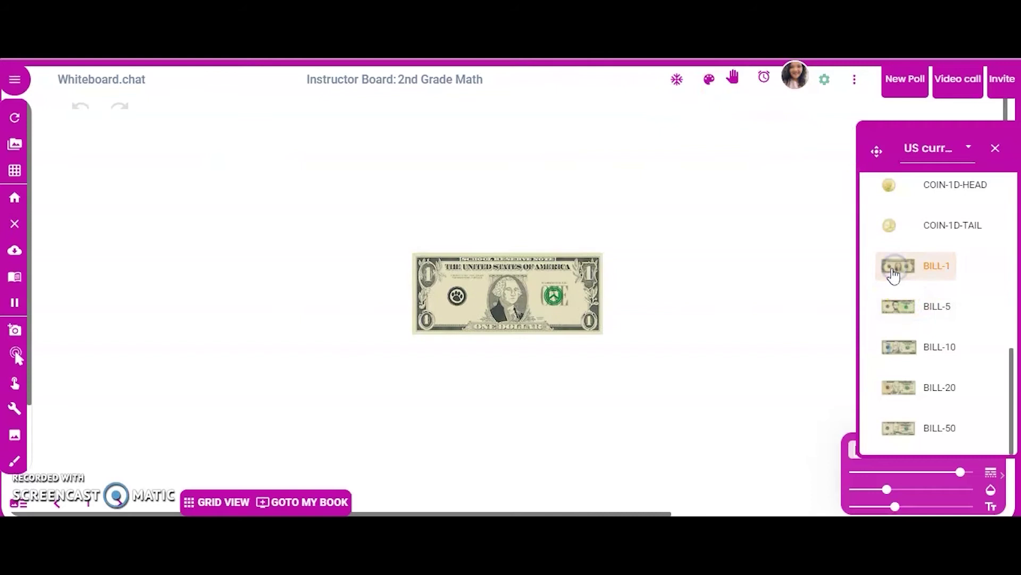
drag(517, 296, 208, 198)
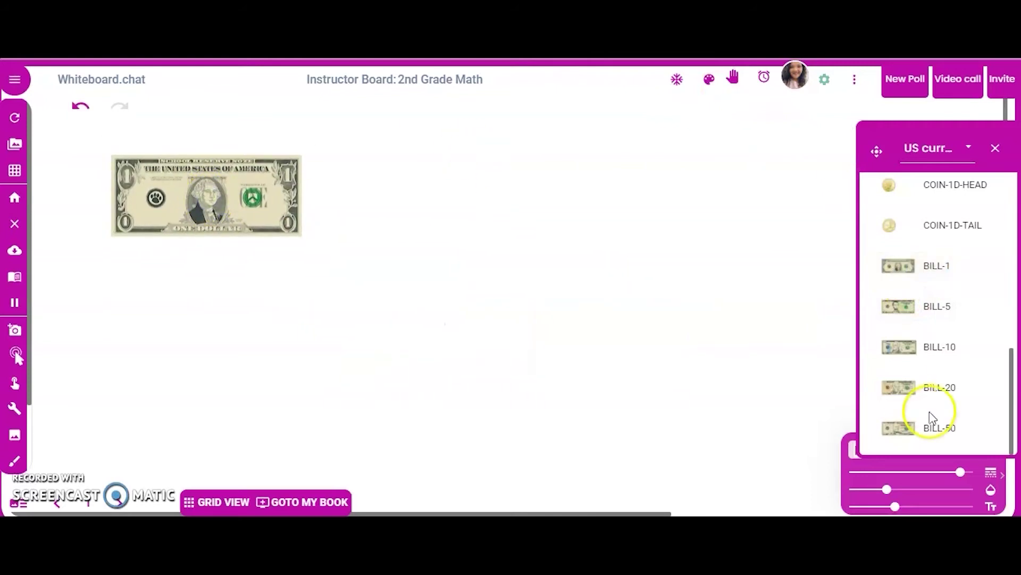
click(899, 347)
drag(351, 343, 207, 293)
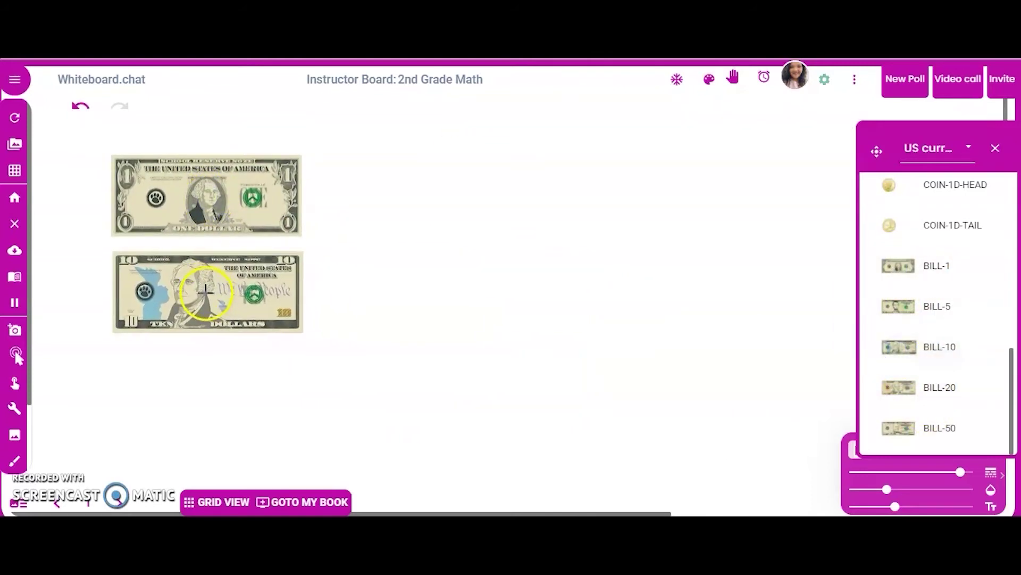
Add a quarter coin and move it to the right of the bills
scroll(942, 271, up, 3)
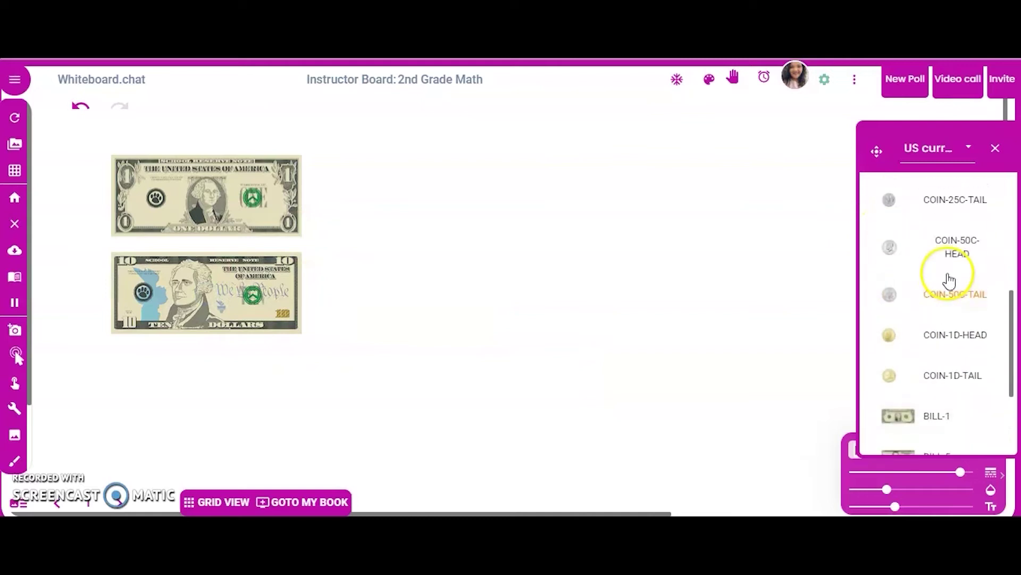
click(889, 243)
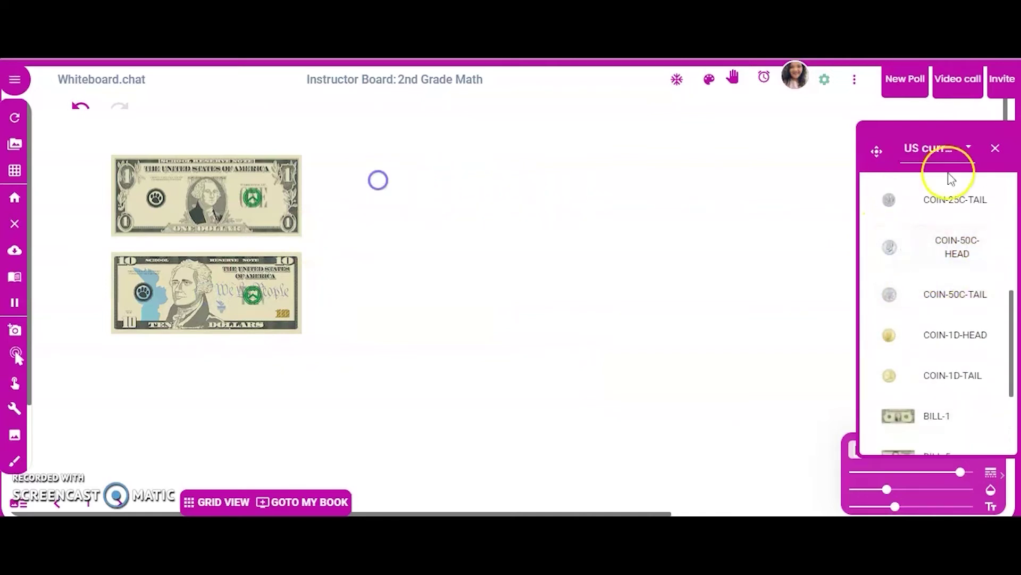
click(889, 243)
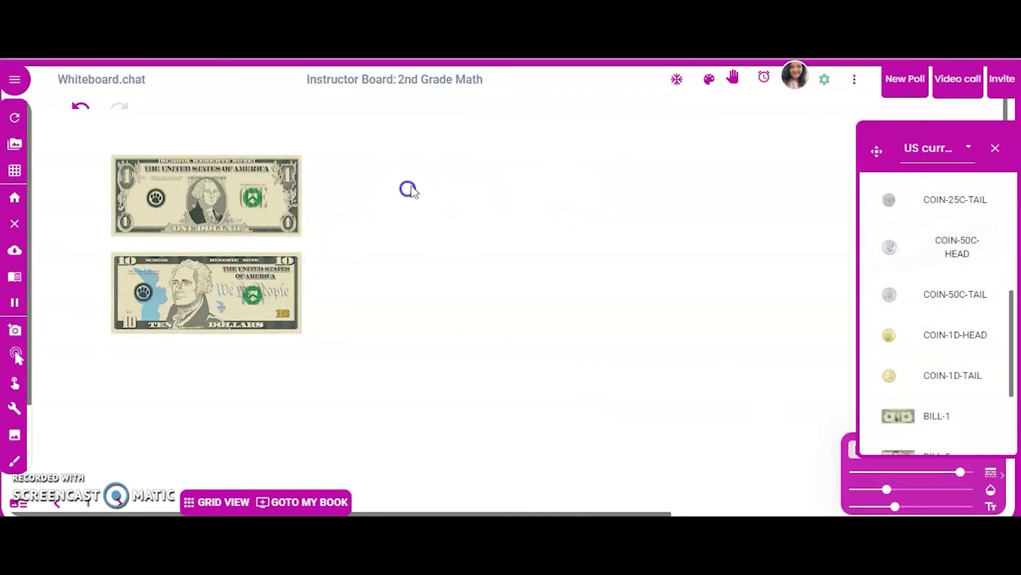
click(893, 201)
drag(508, 294, 399, 211)
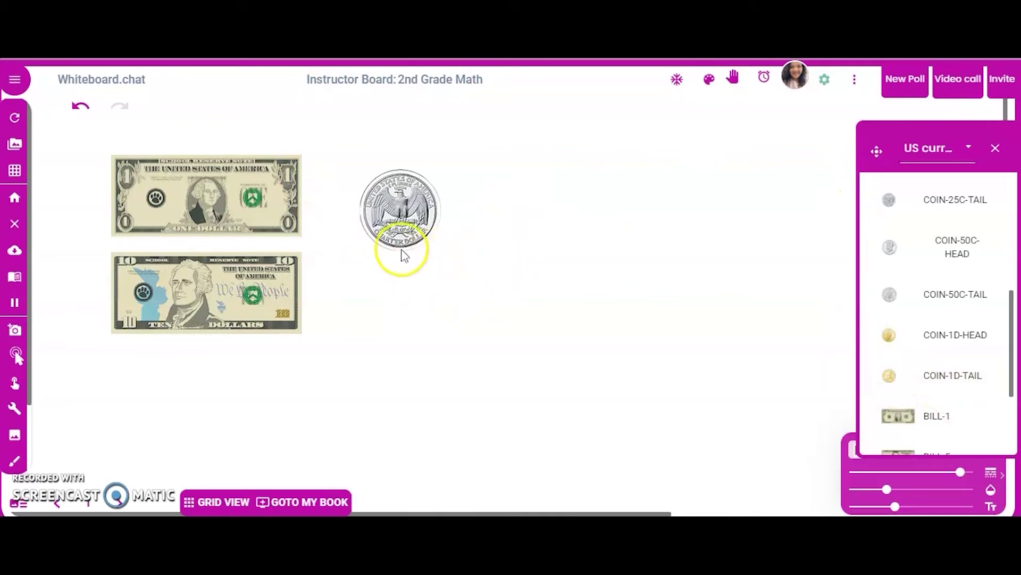
Browse the Emoji & Stickers set, then switch the object library to Thinking Maps
scroll(952, 250, down, 1)
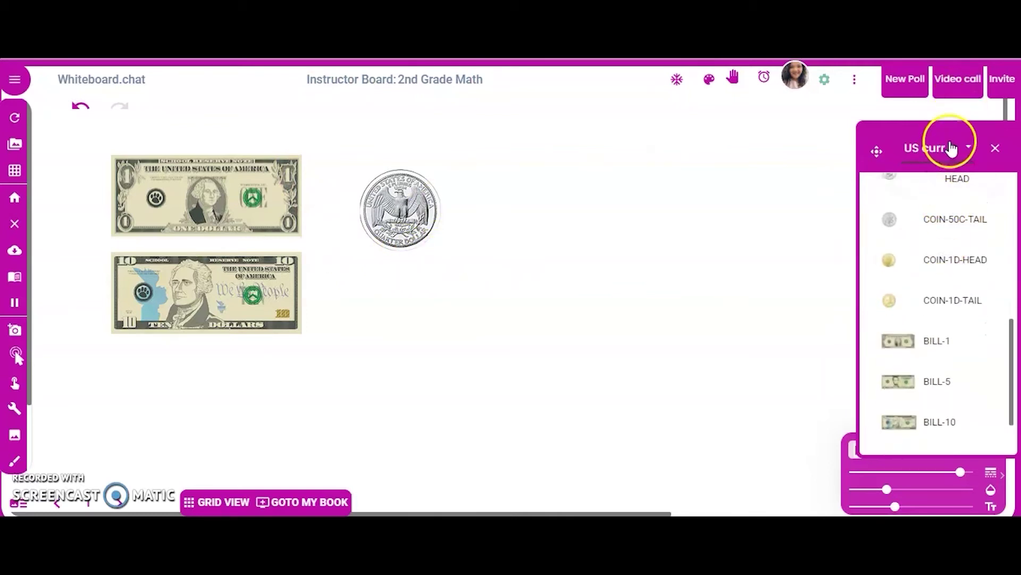
click(951, 152)
scroll(951, 319, down, 5)
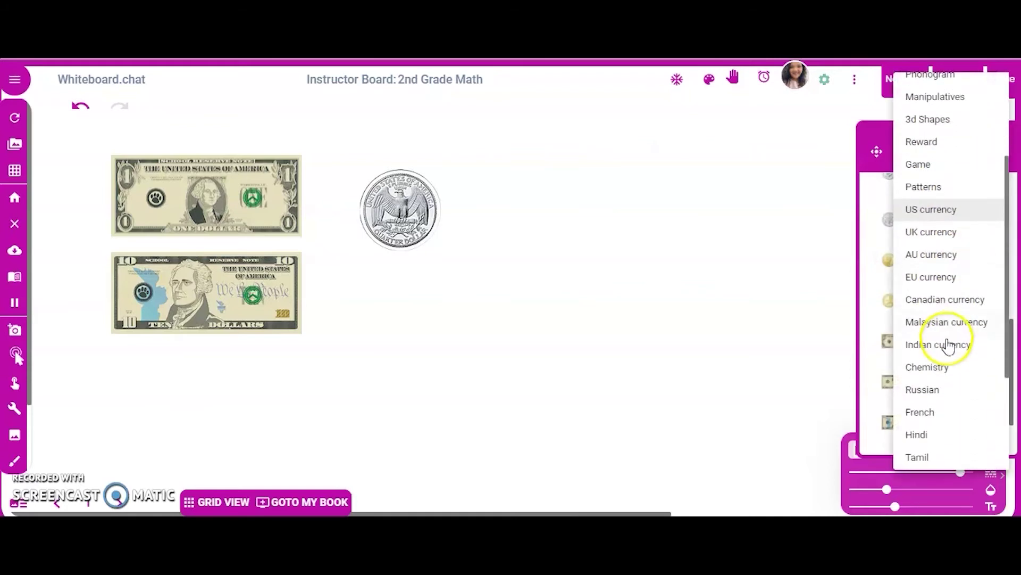
scroll(943, 381, down, 4)
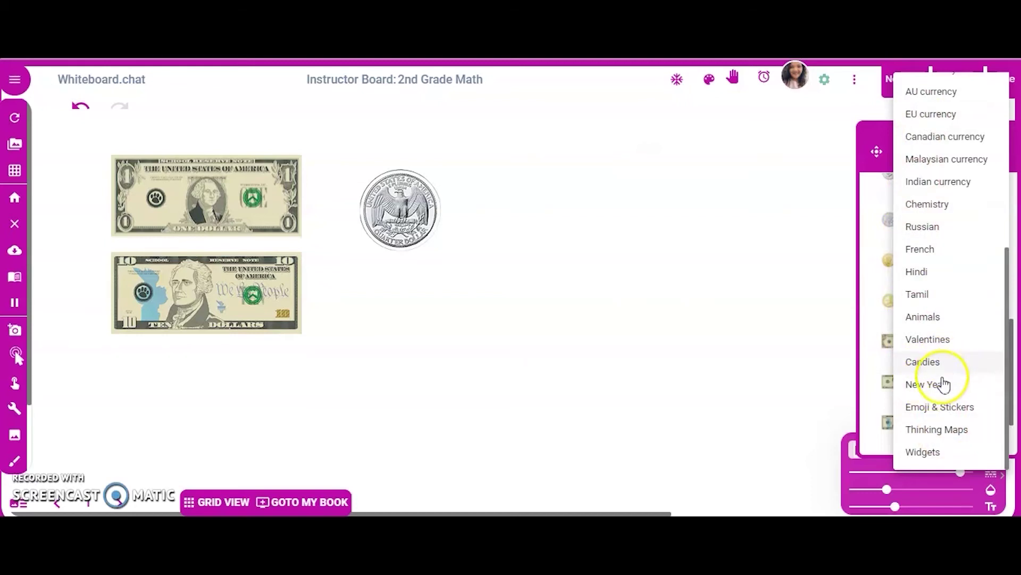
click(928, 408)
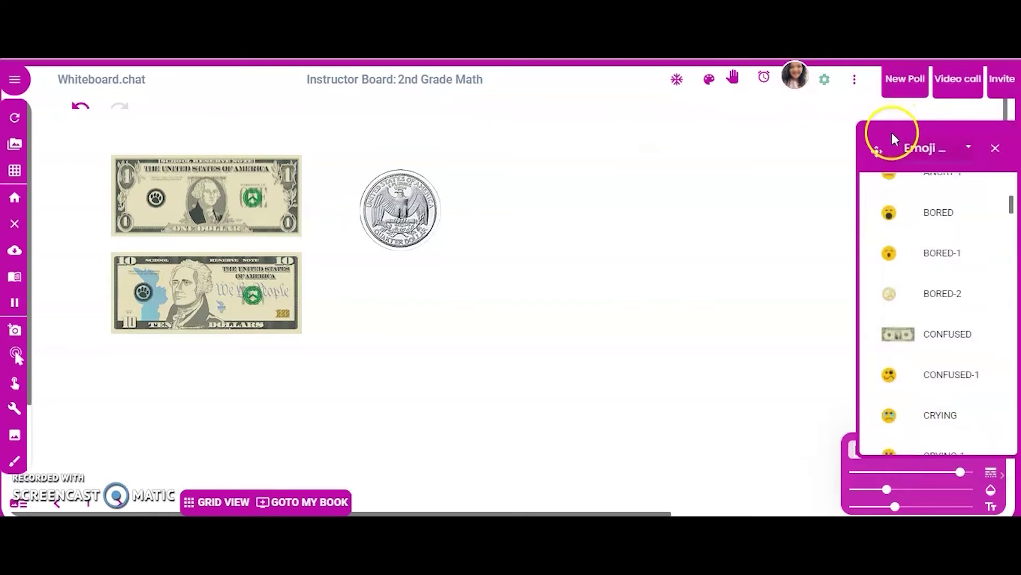
click(919, 150)
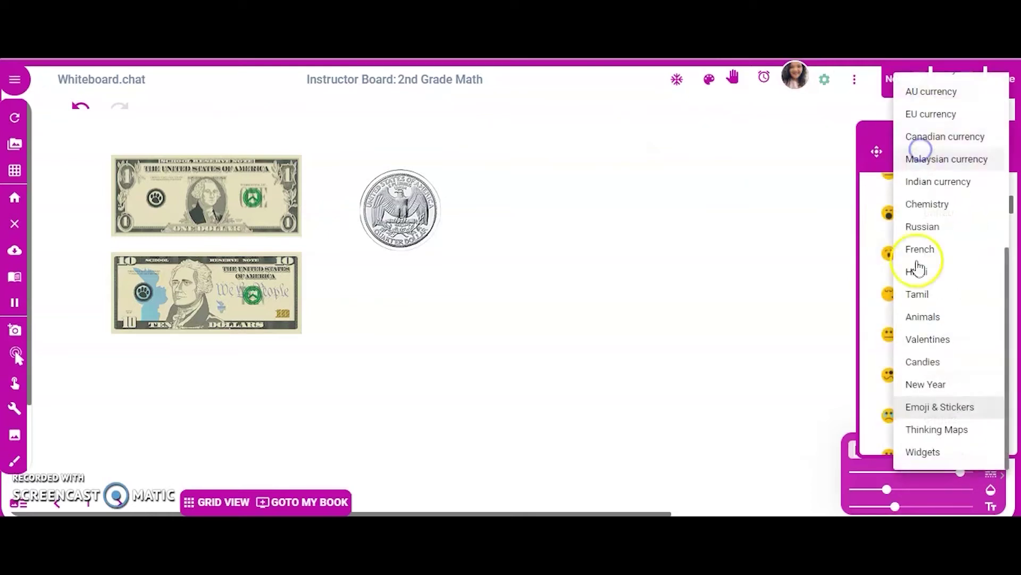
click(933, 429)
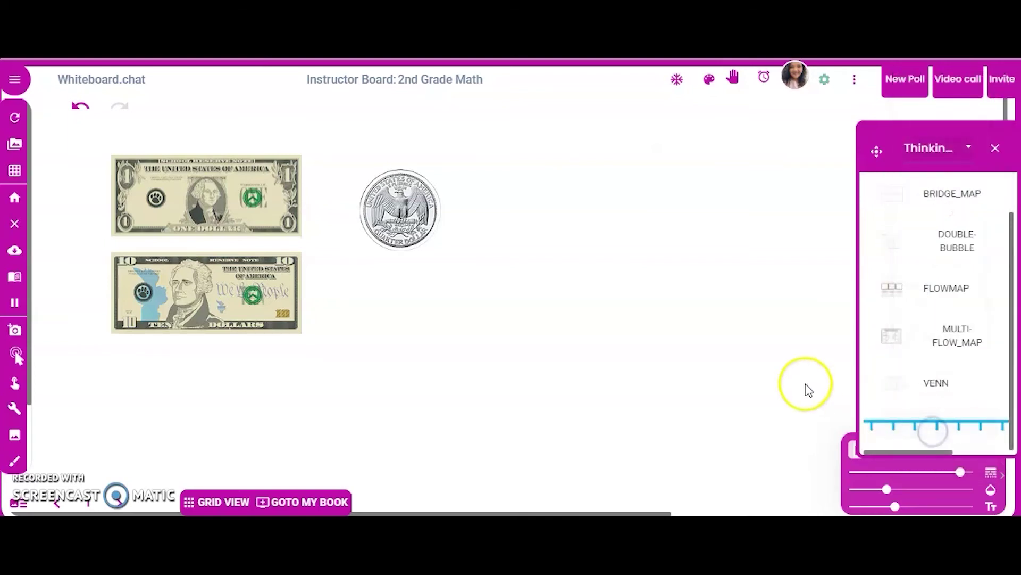
scroll(933, 256, up, 1)
scroll(937, 257, down, 1)
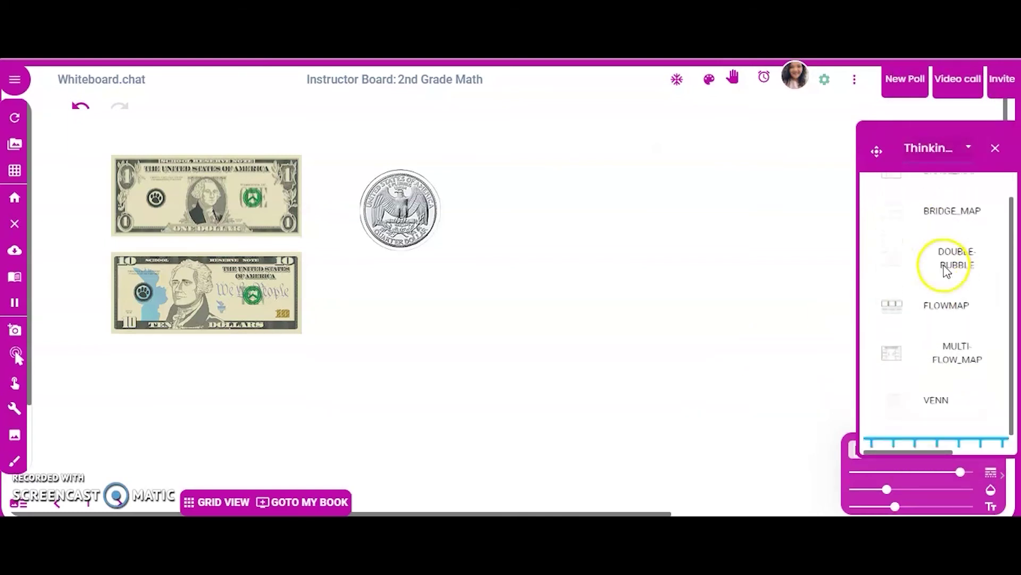
Try Venn and flow map templates, undoing them along with the coin and $10 bill
click(908, 388)
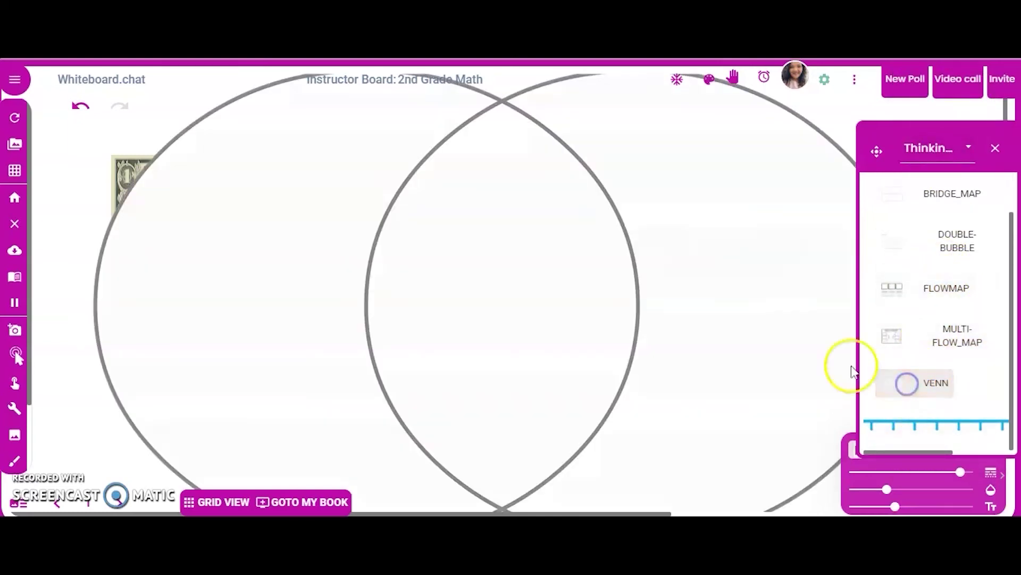
mouse_move(620, 335)
mouse_down()
mouse_move(626, 305)
mouse_move(583, 236)
mouse_up()
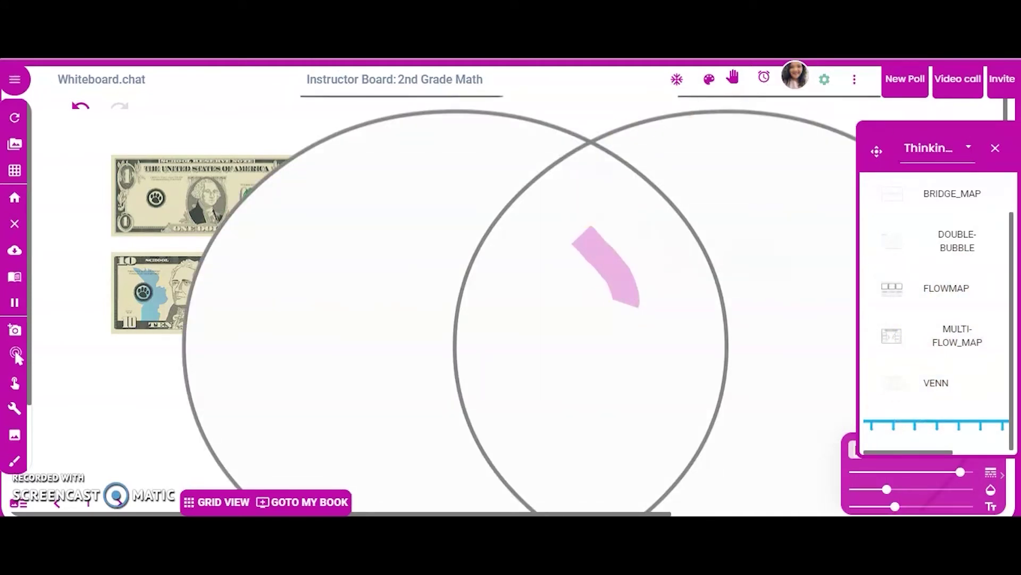
click(73, 113)
click(73, 113)
click(73, 113)
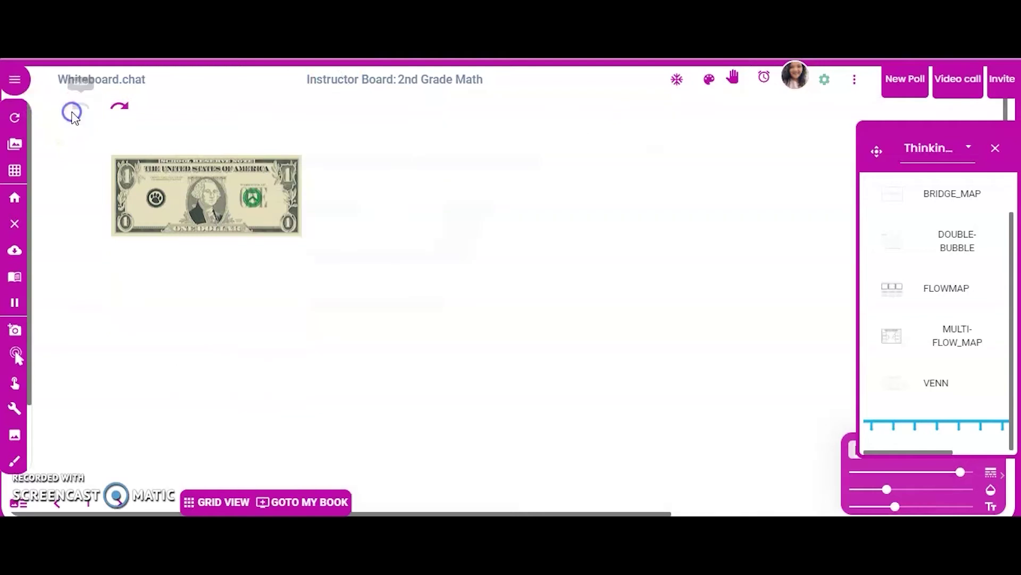
click(73, 112)
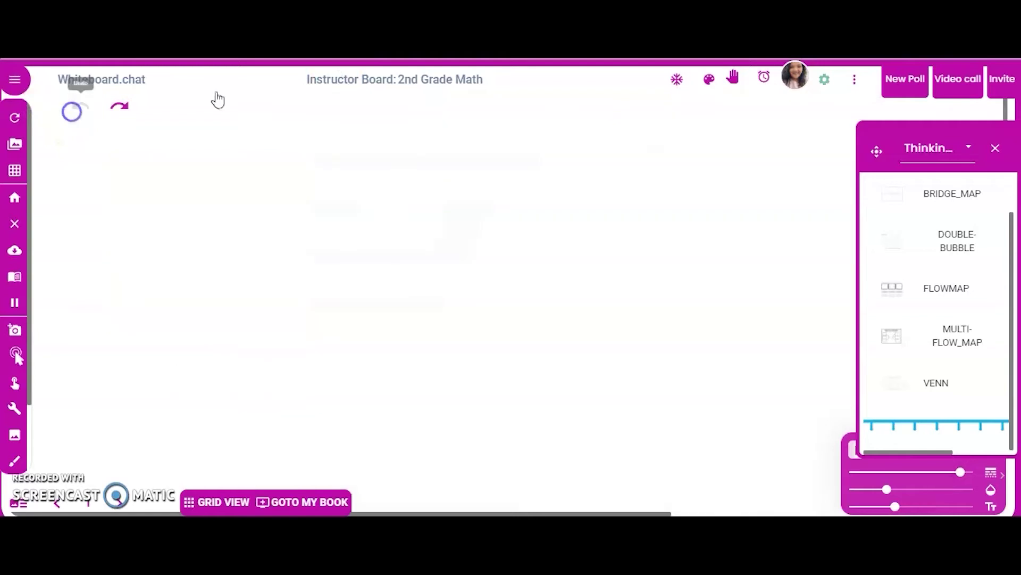
click(888, 290)
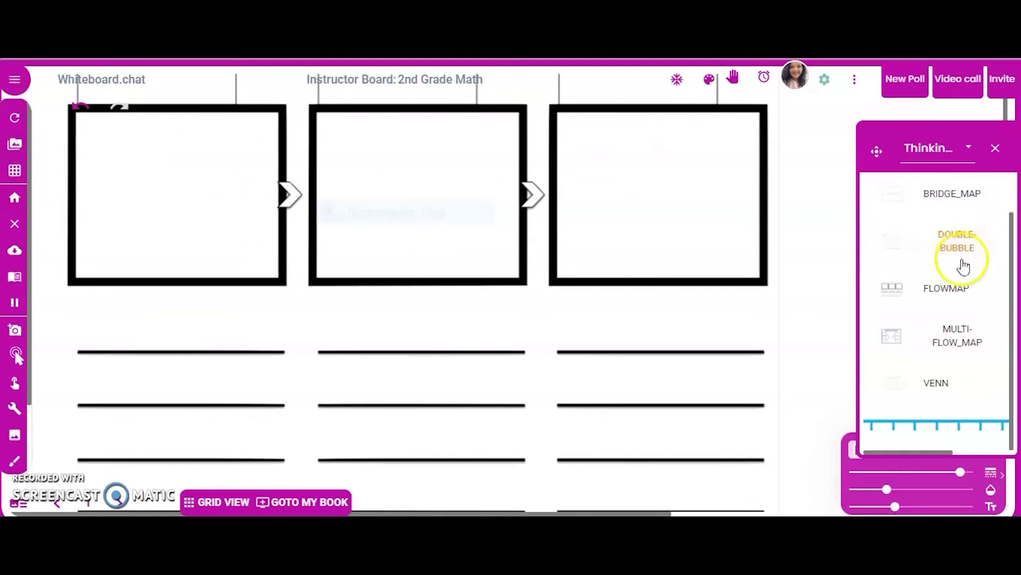
scroll(952, 276, up, 1)
scroll(945, 295, down, 1)
scroll(942, 300, up, 1)
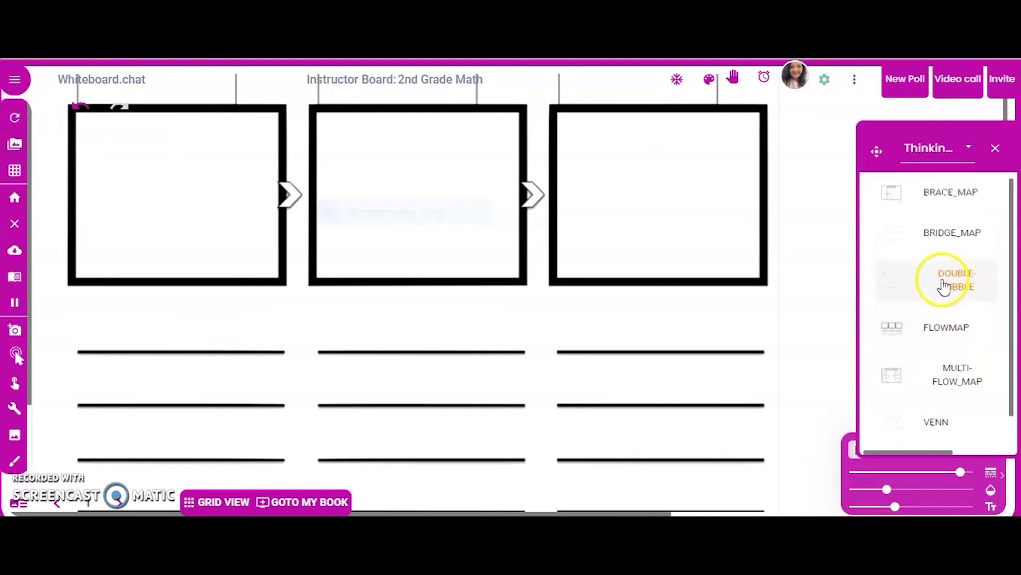
scroll(944, 282, down, 1)
click(909, 159)
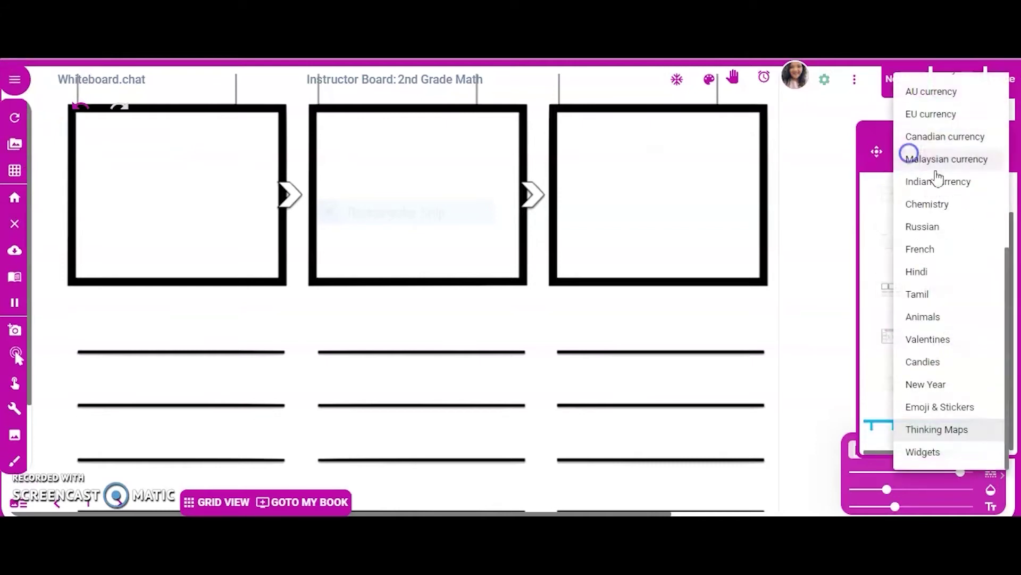
click(74, 106)
click(78, 106)
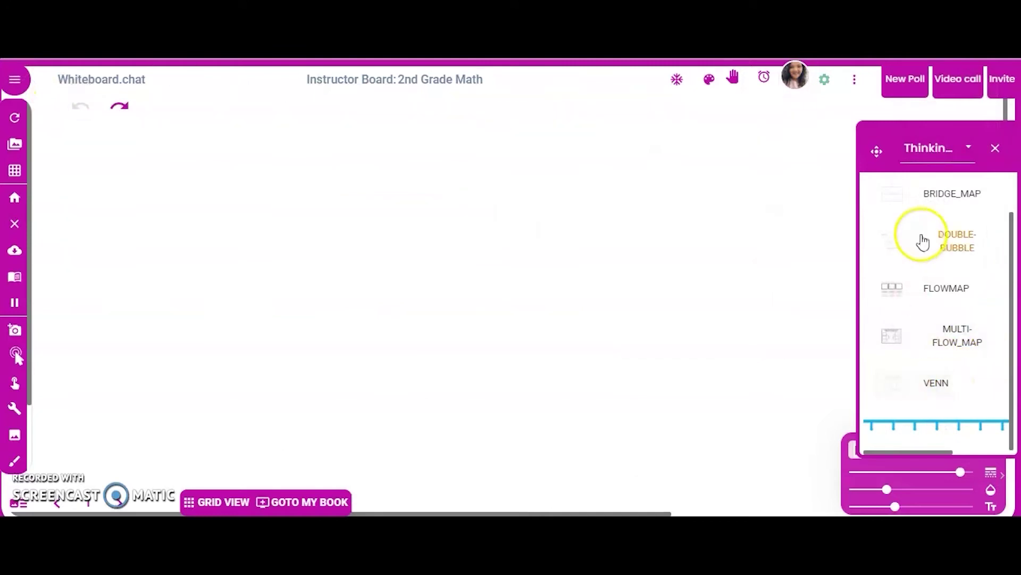
Add a clock from the Widgets collection and set its hands to 3:00
click(939, 158)
click(941, 455)
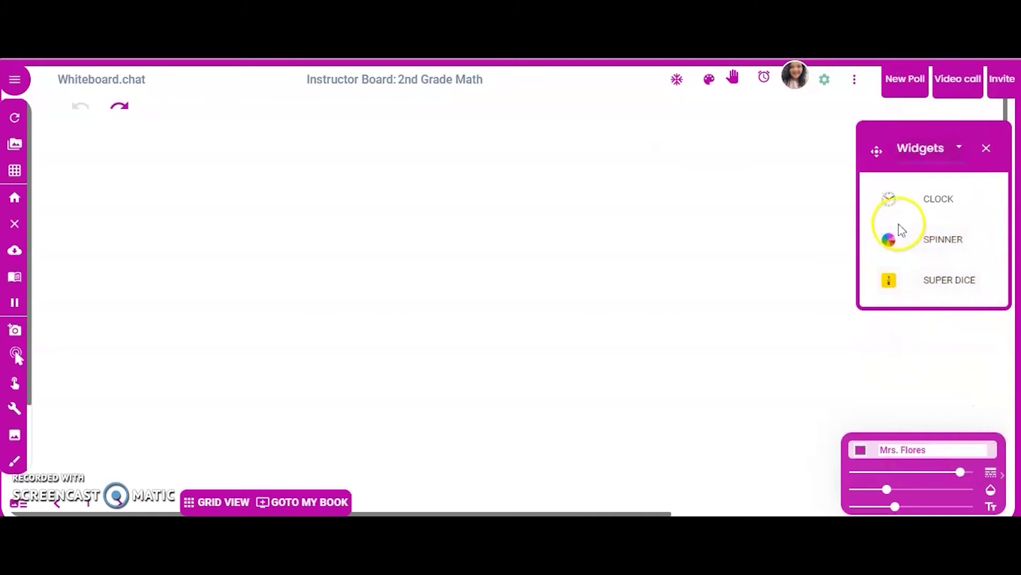
click(889, 199)
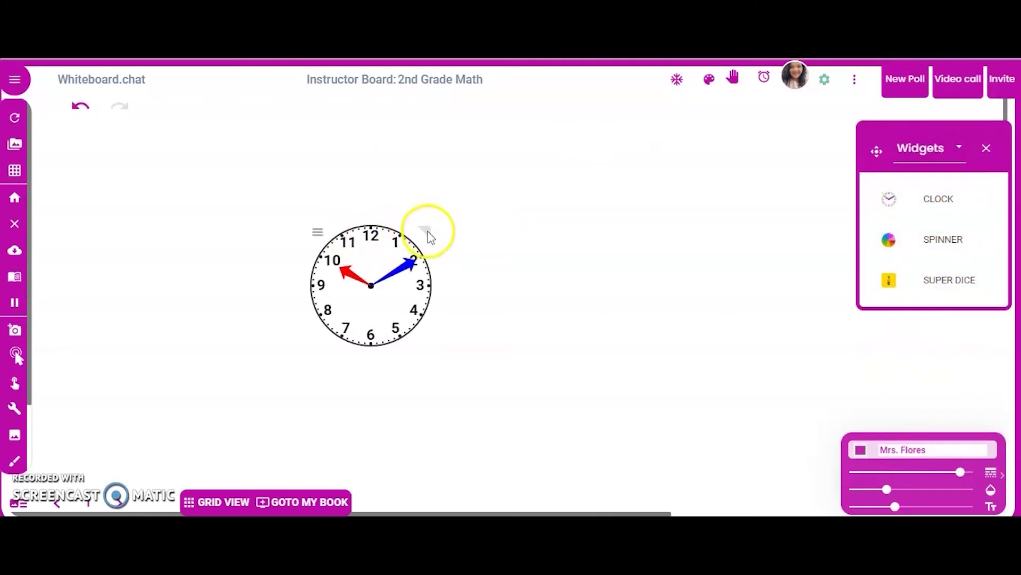
click(407, 273)
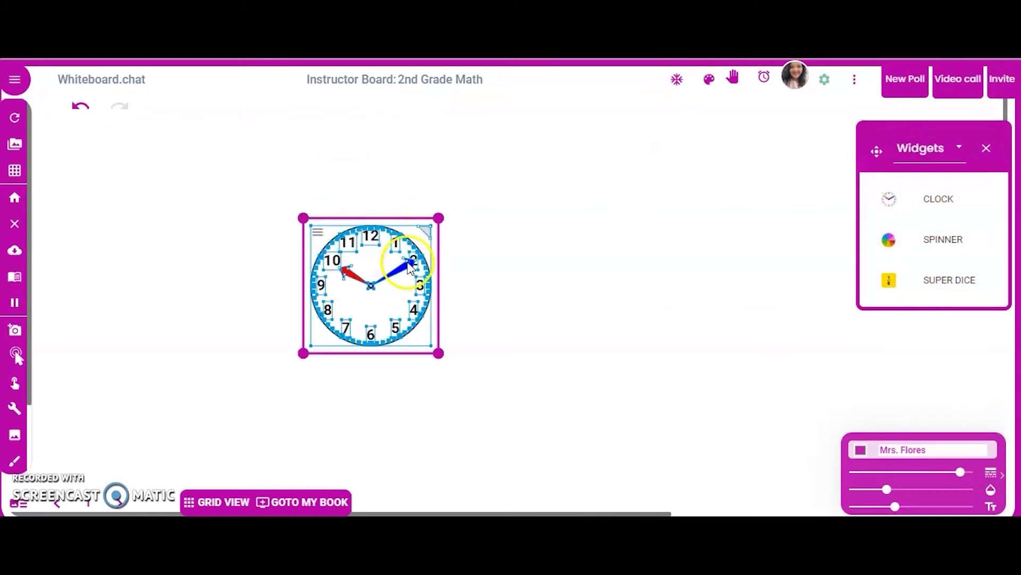
click(445, 206)
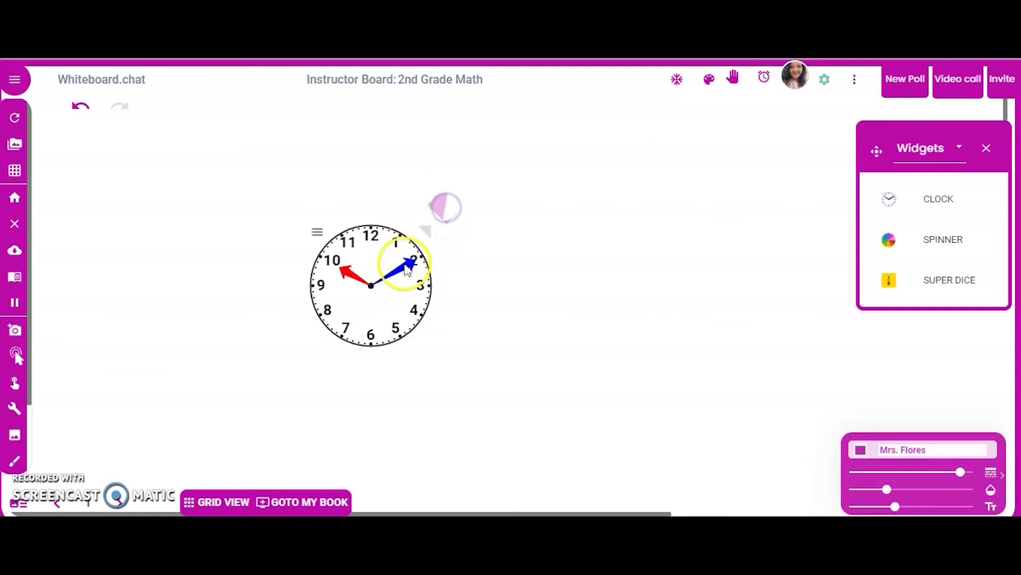
drag(408, 265, 352, 334)
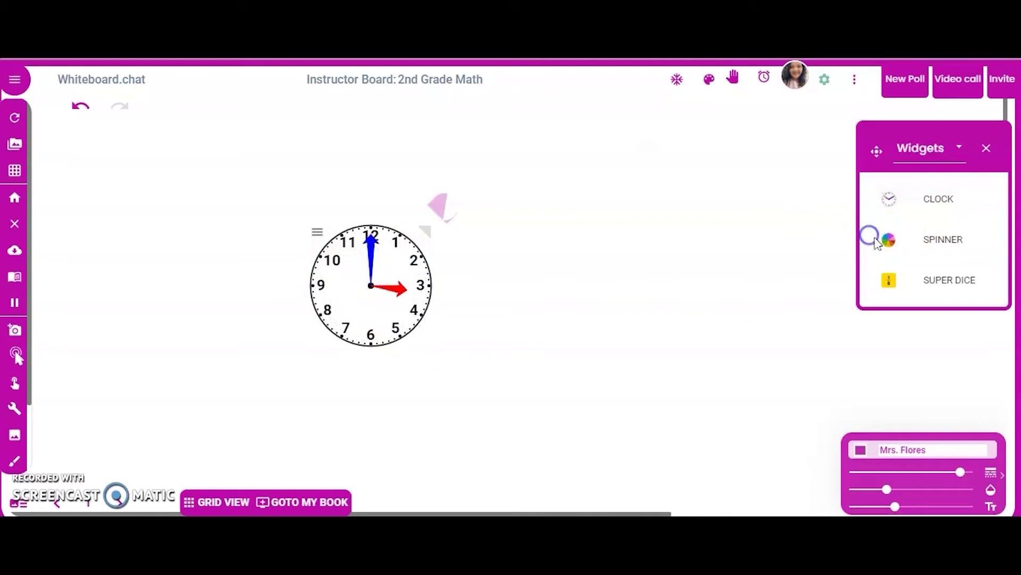
Try a fruit spinner wheel and fraction die, then undo the spinner and a stray stroke
click(885, 238)
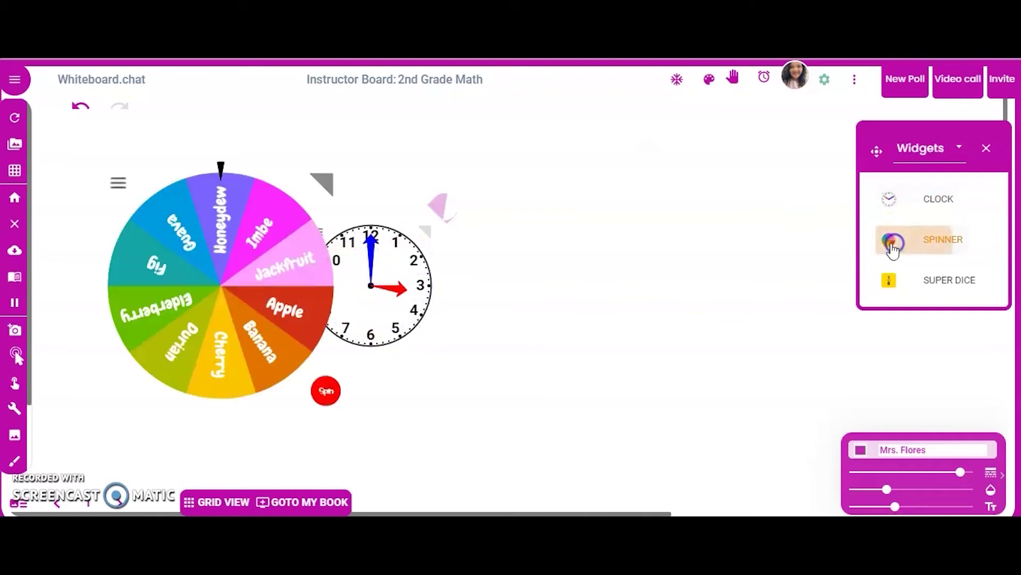
click(333, 390)
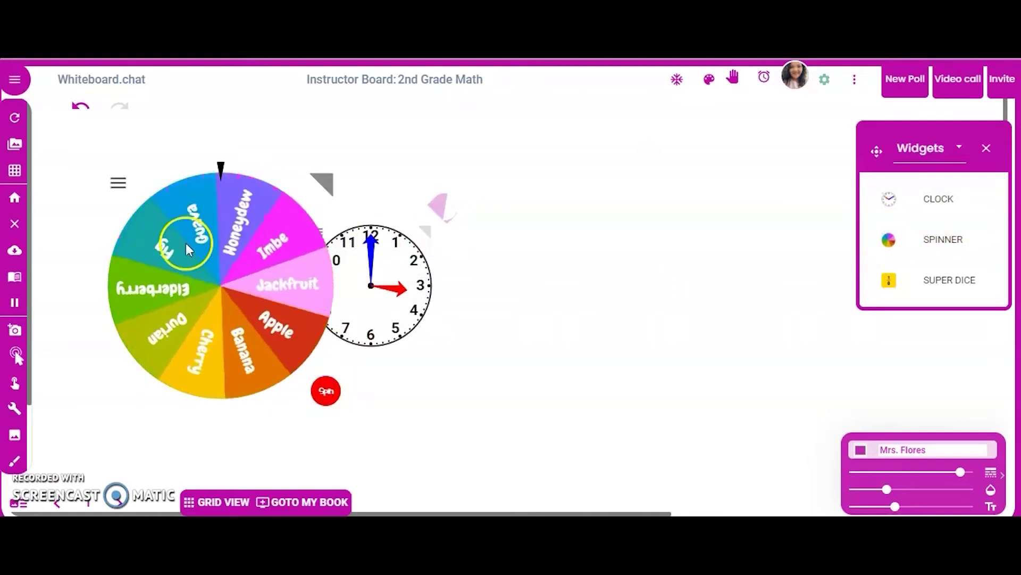
click(887, 283)
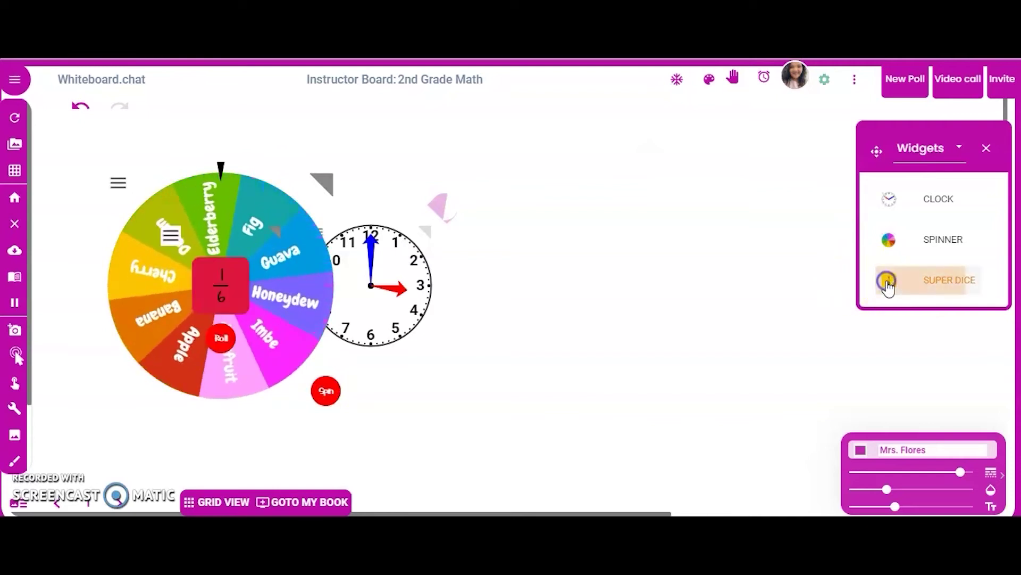
click(339, 311)
mouse_move(222, 173)
mouse_down()
mouse_move(223, 248)
mouse_move(293, 239)
mouse_up()
click(83, 108)
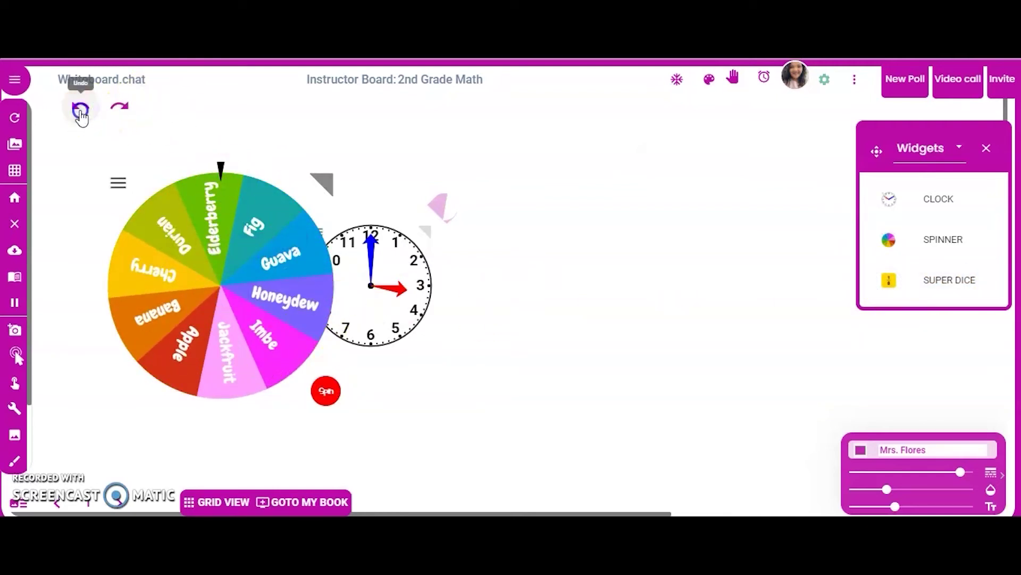
click(81, 109)
Place a fraction die beside the clock and roll it to 1/2
click(335, 300)
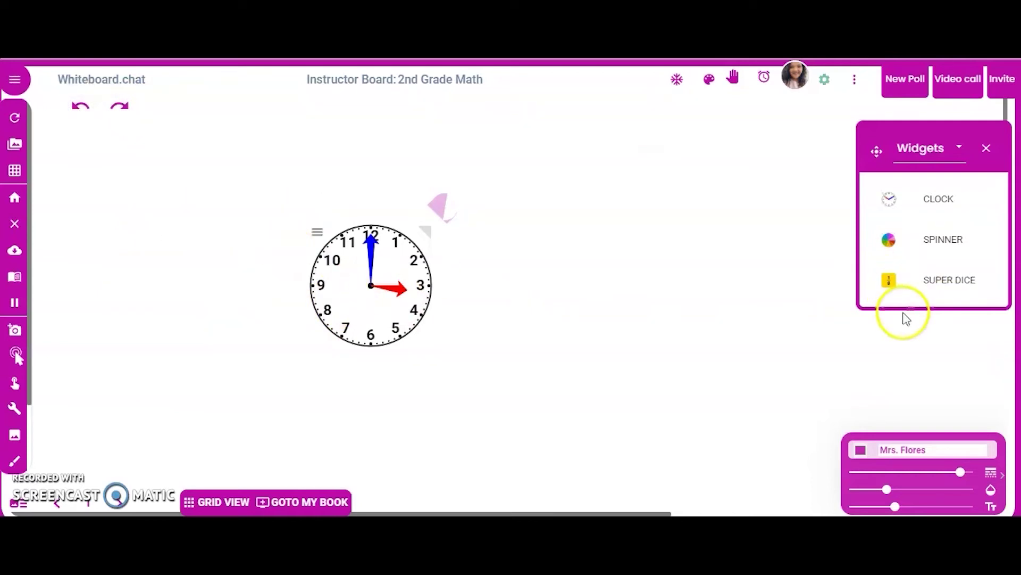
click(886, 280)
click(276, 341)
click(221, 344)
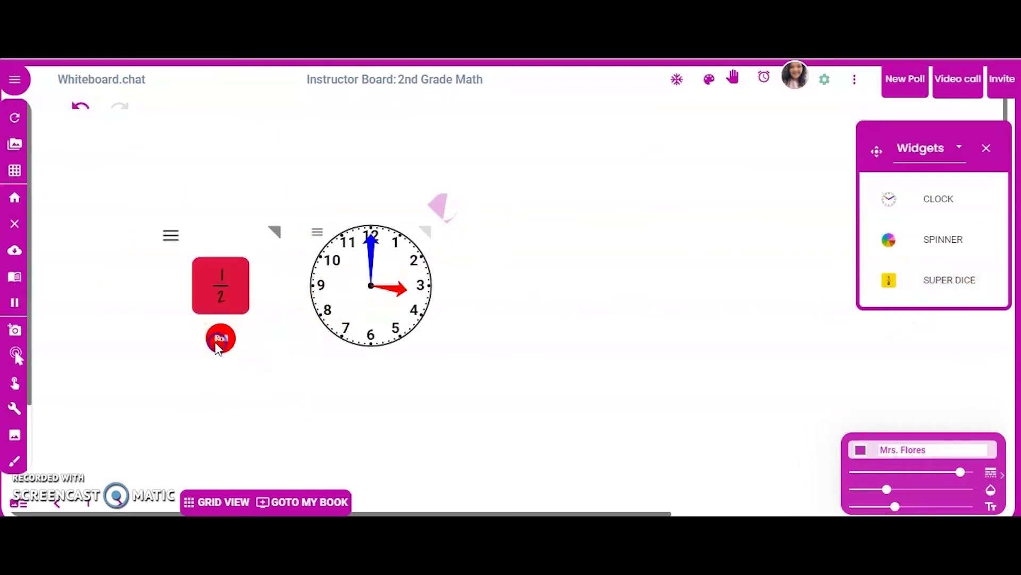
Open the die's settings and clear the clock and dice off the board for everyone
click(170, 236)
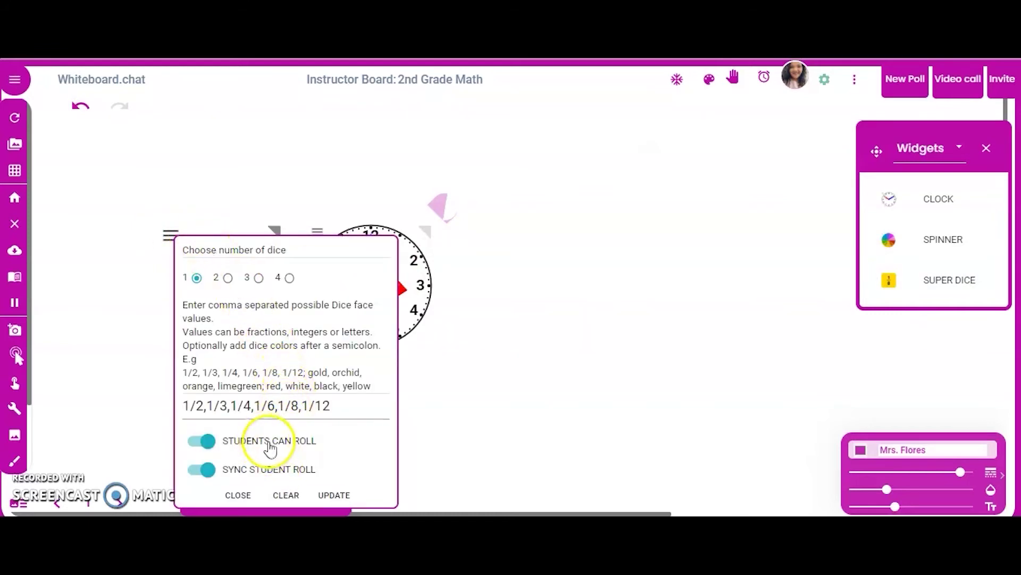
click(325, 499)
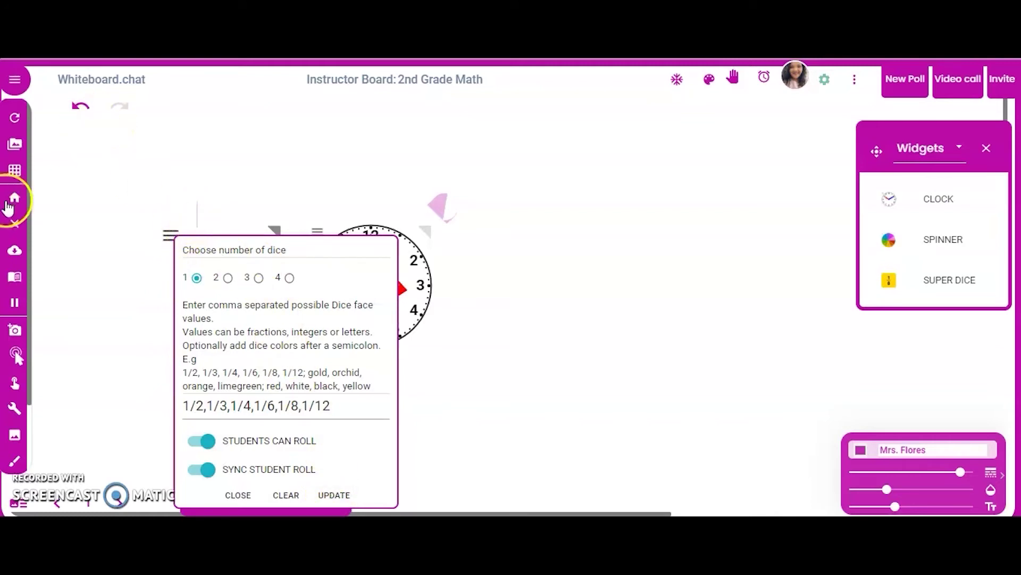
click(15, 226)
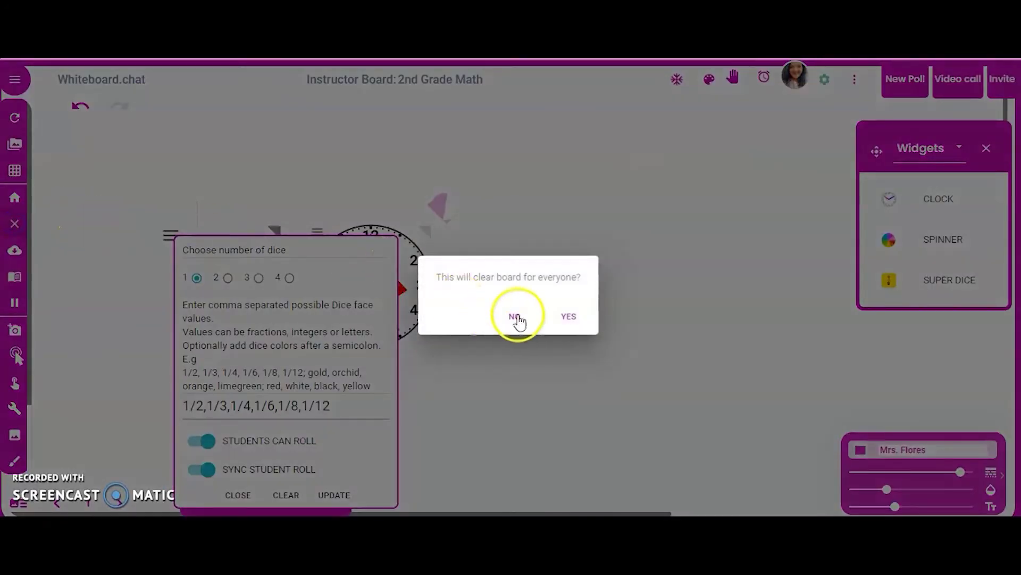
click(569, 320)
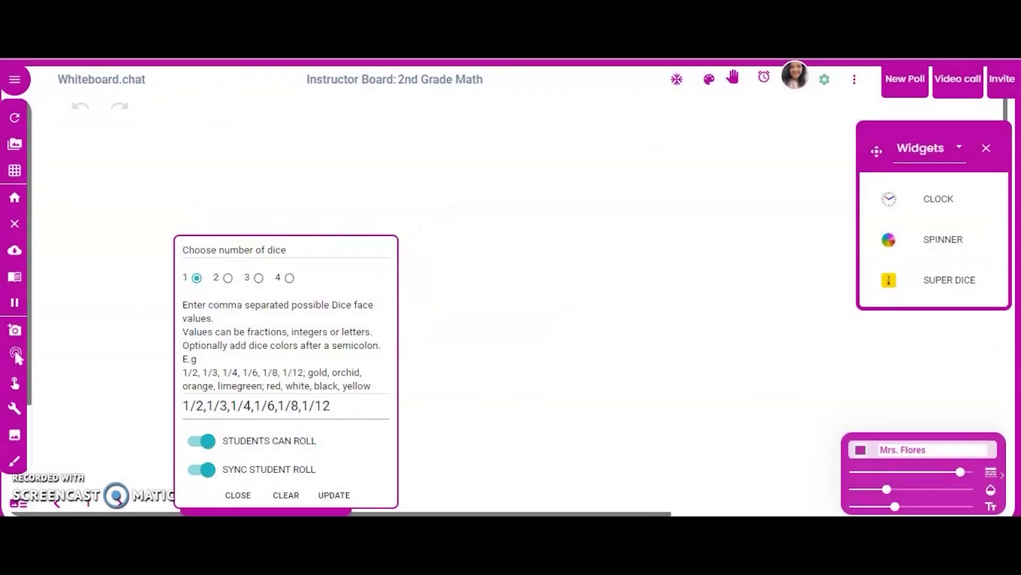
Close the dice settings dialog and the widget collection panel
click(460, 238)
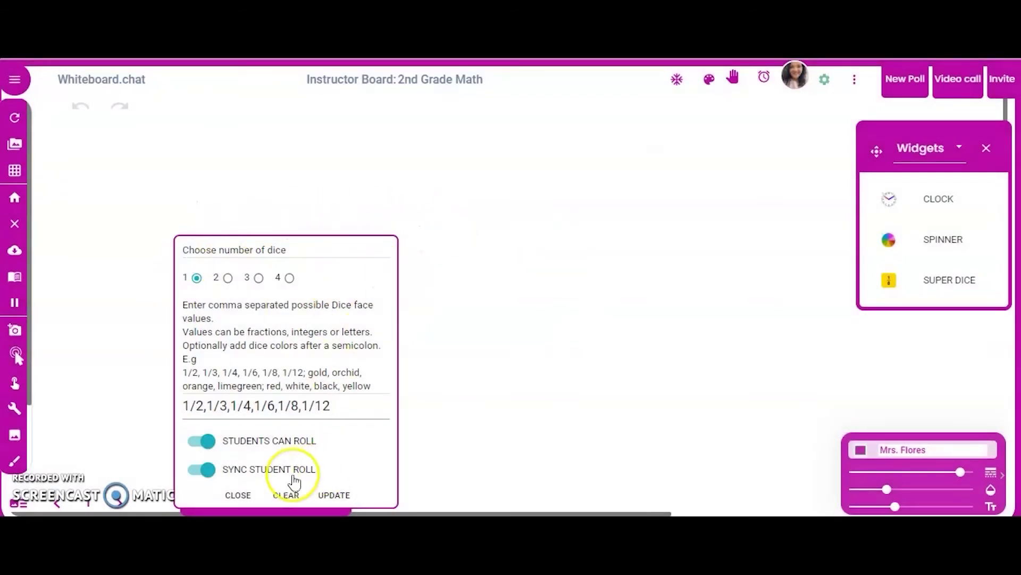
click(238, 495)
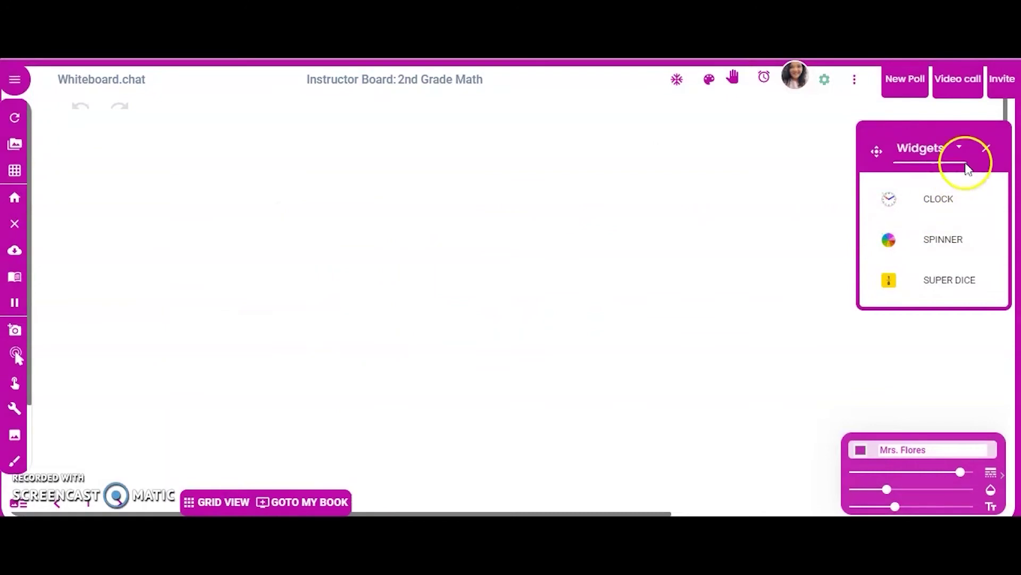
click(986, 147)
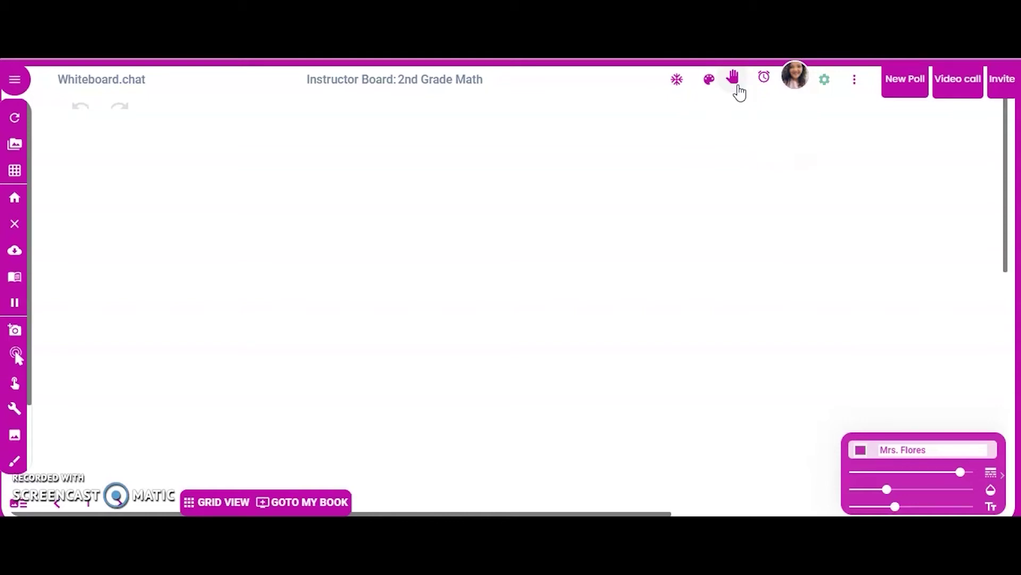
Browse the new-timer options, close them unused, and bring up the board settings
click(764, 83)
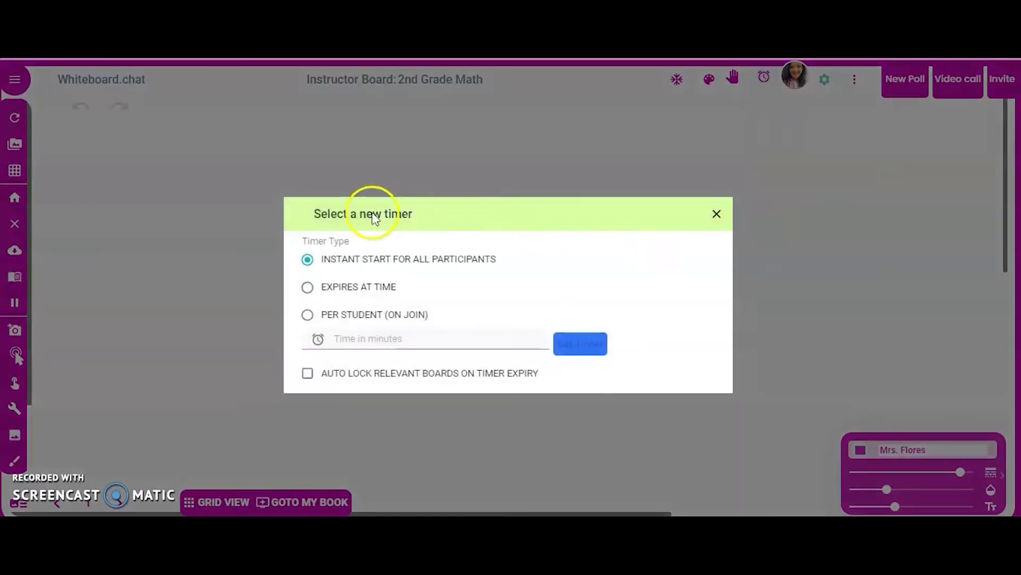
click(401, 333)
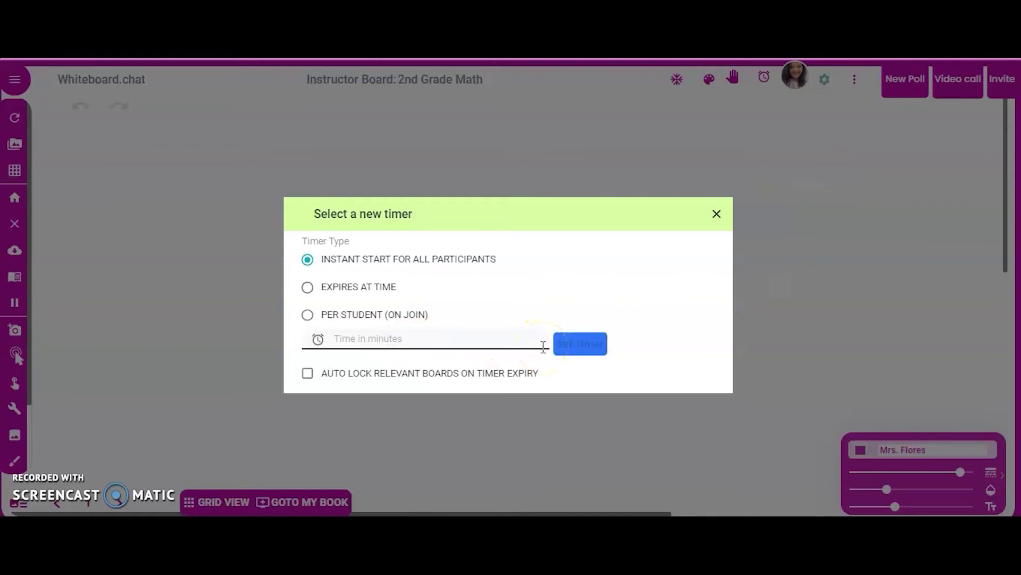
click(717, 223)
click(824, 81)
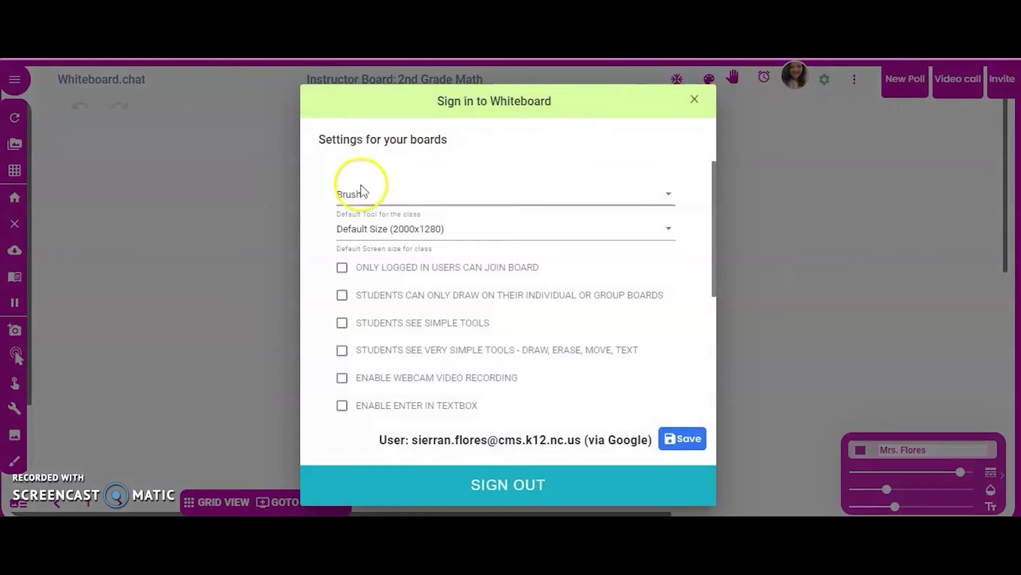
Scroll through the board settings, then close them and dismiss the extra actions list
scroll(428, 288, down, 2)
scroll(471, 342, down, 4)
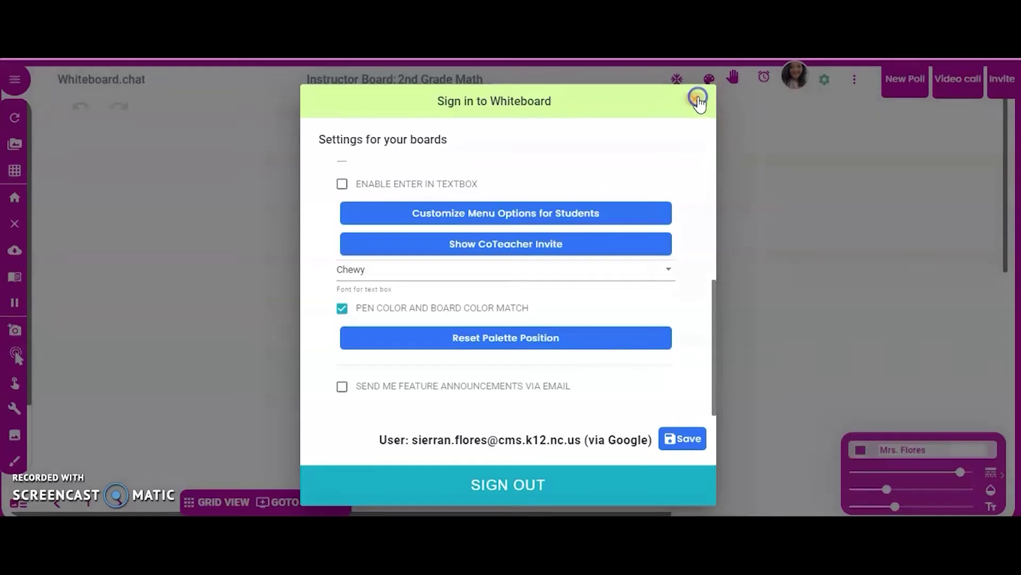
click(695, 99)
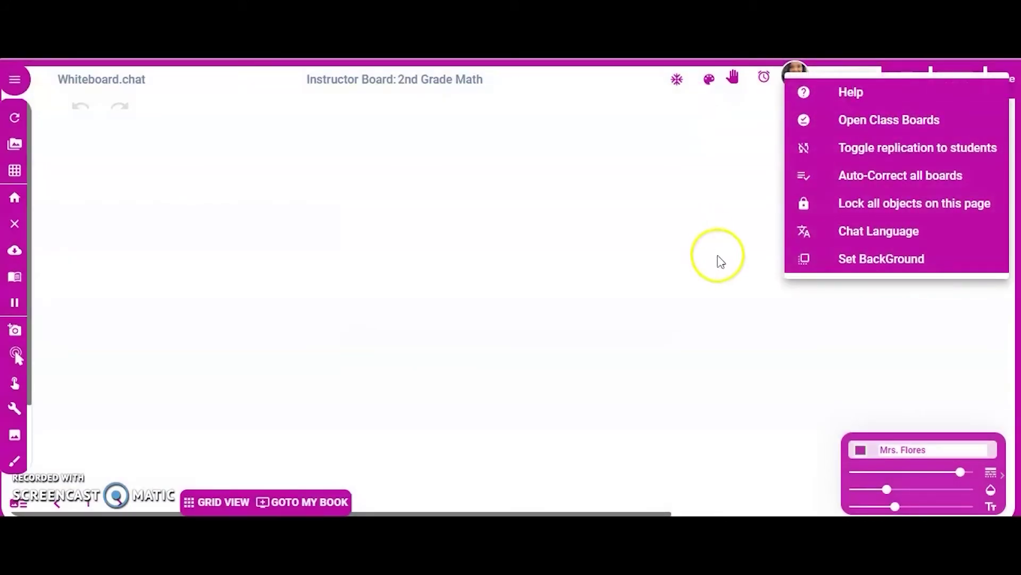
click(747, 278)
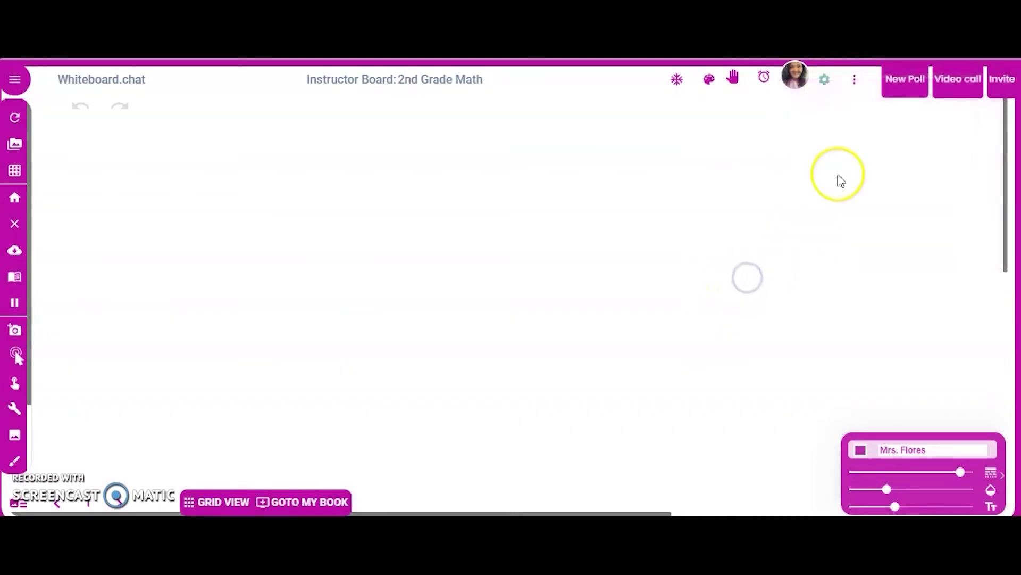
Browse the poll actions in the New Poll panel, then close it unused
click(902, 86)
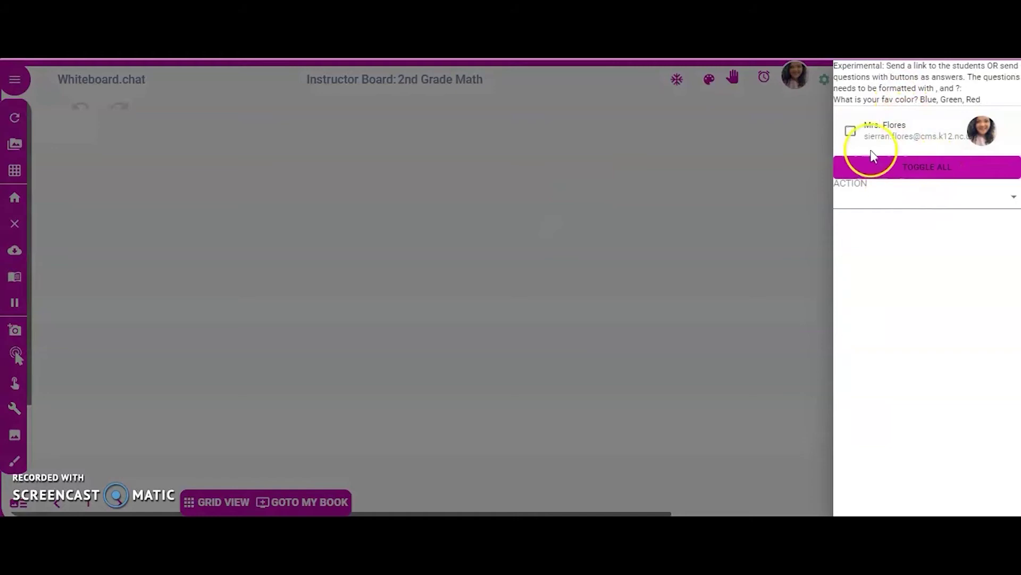
click(921, 203)
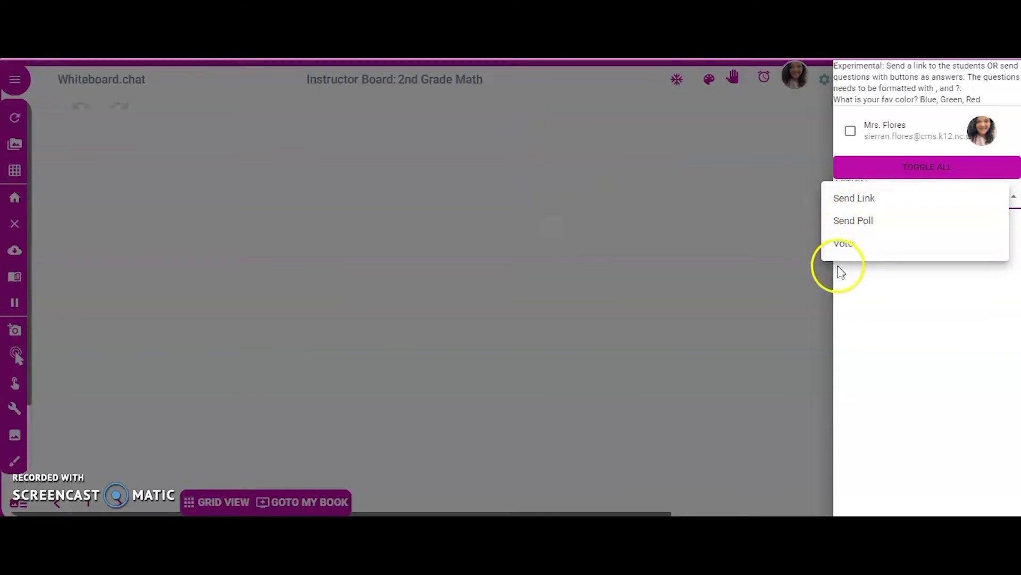
click(807, 310)
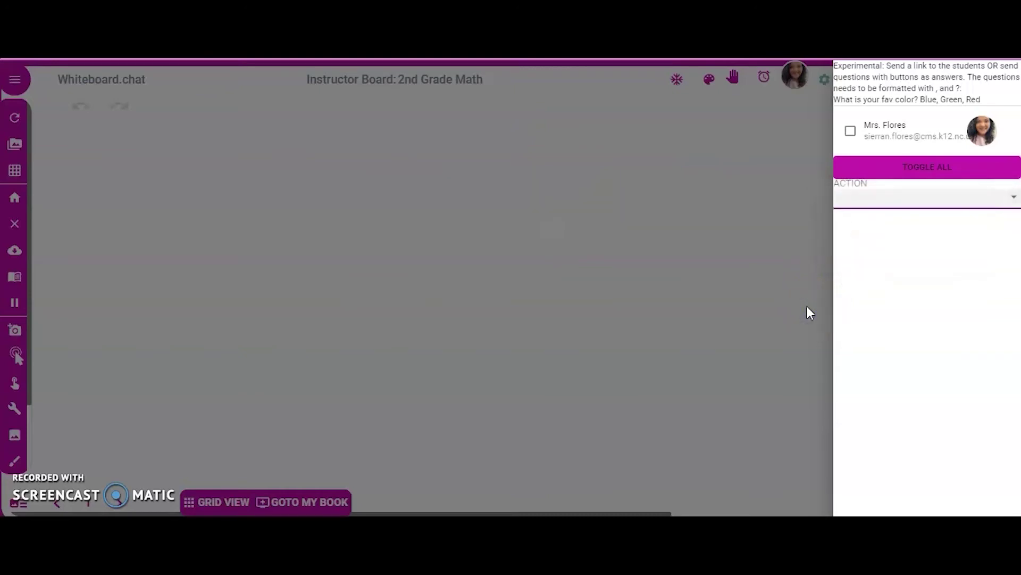
click(820, 125)
click(944, 140)
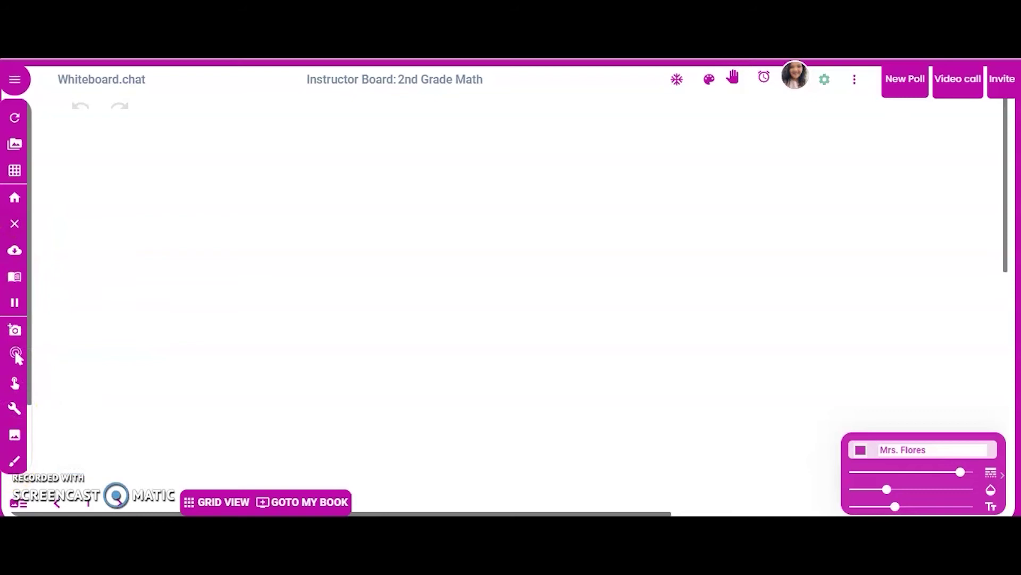
Expand the side menu with command names and look over the Tools list
click(15, 81)
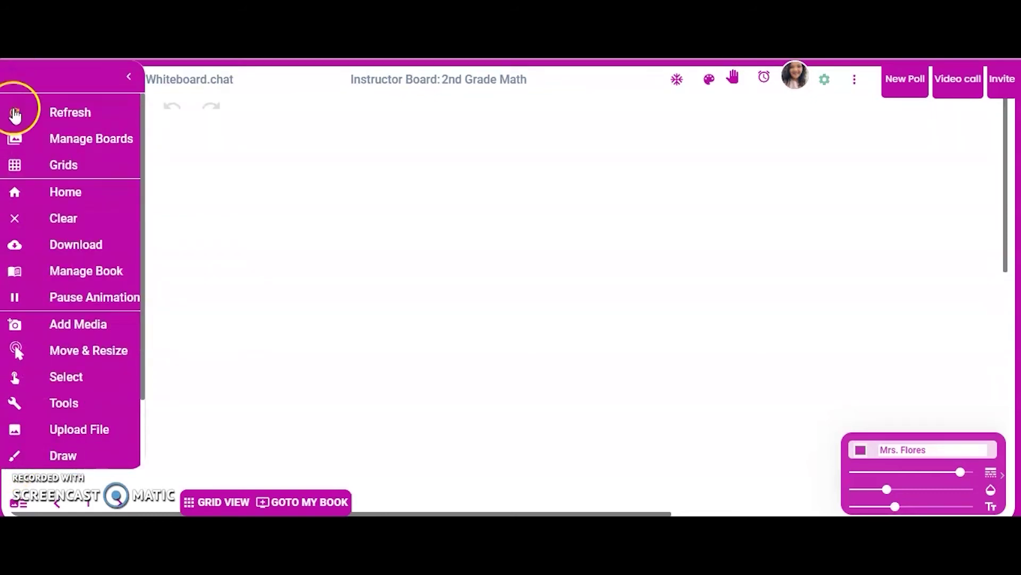
click(128, 77)
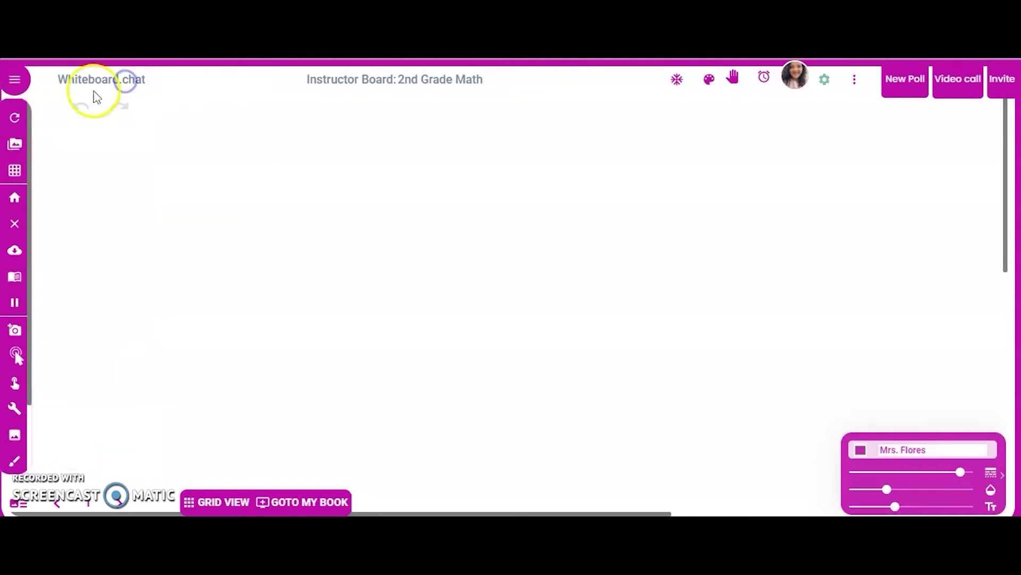
click(13, 77)
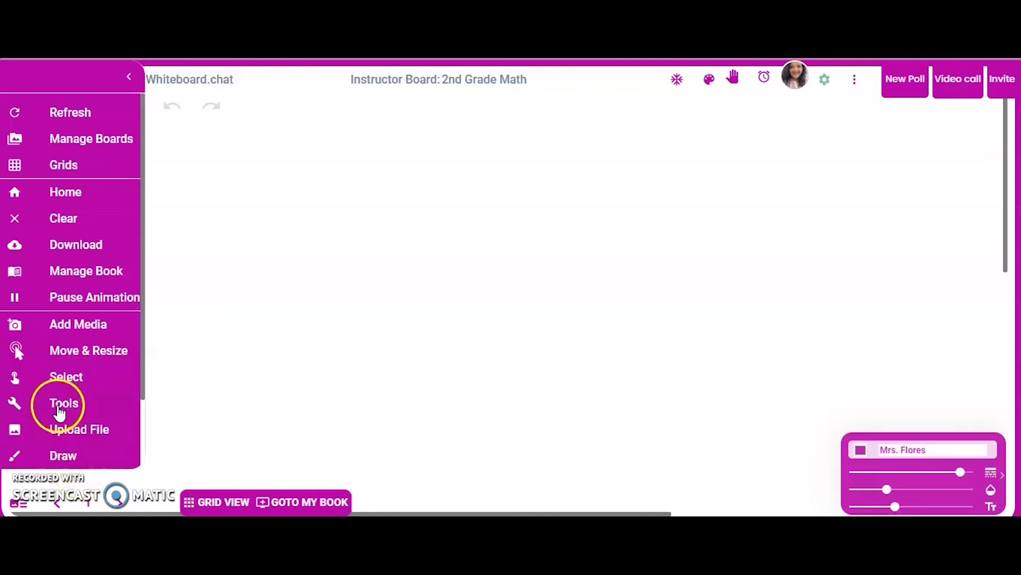
click(66, 411)
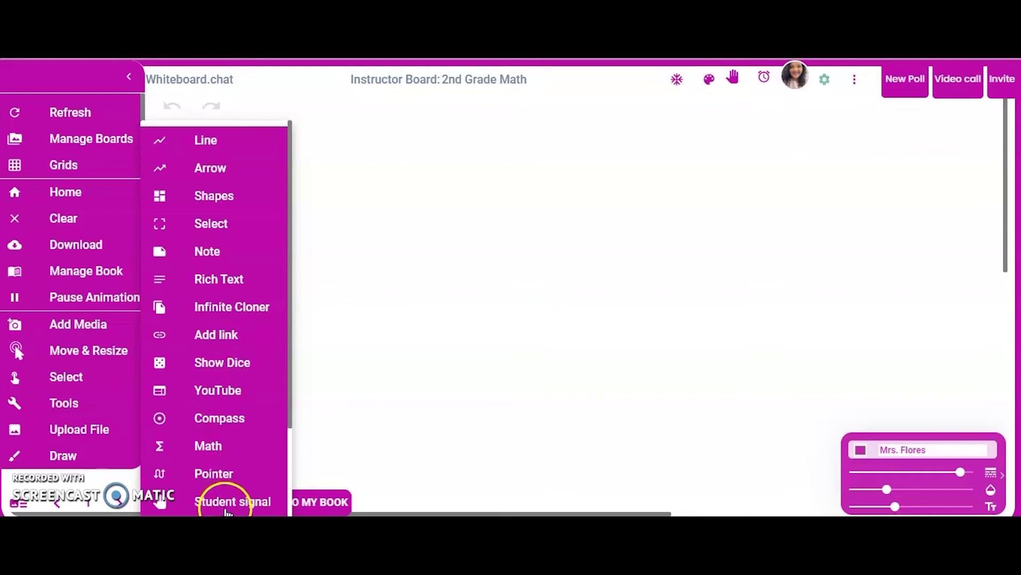
click(323, 440)
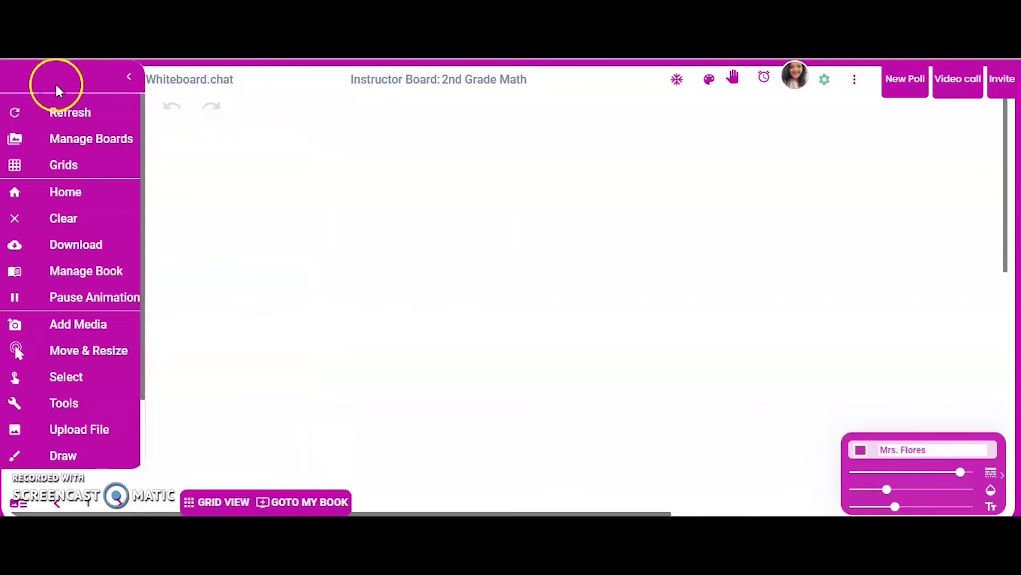
Collapse the side menu and check the Upload File From Computer option
click(128, 76)
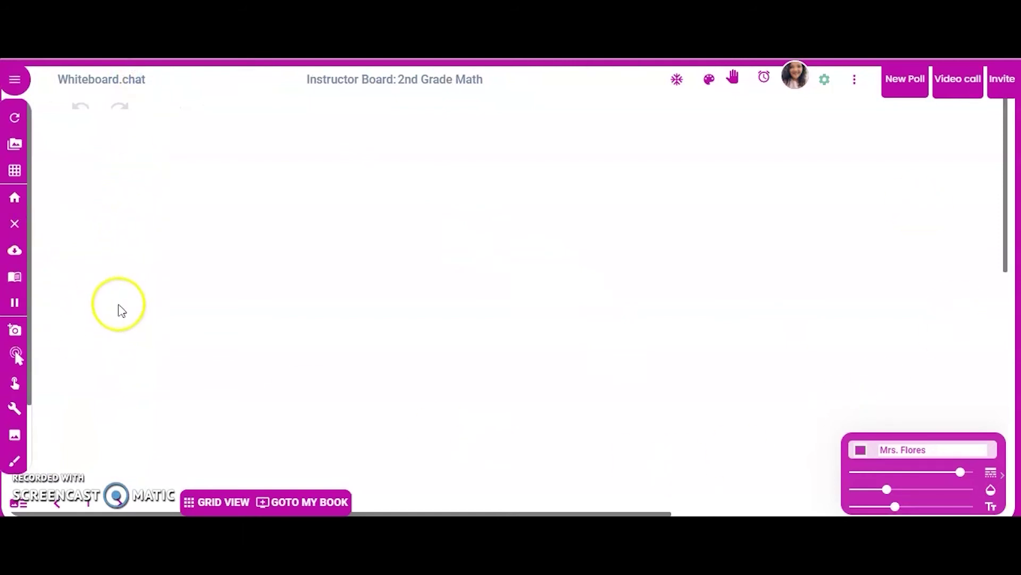
click(14, 437)
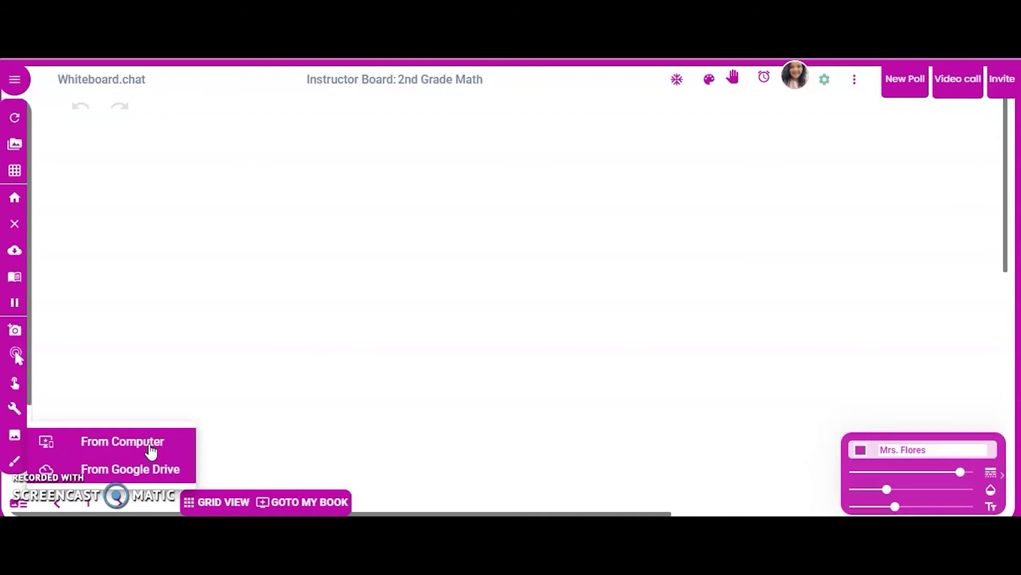
click(151, 447)
Copy the Classroom Code from the Invite others dialog, then close it
click(1002, 80)
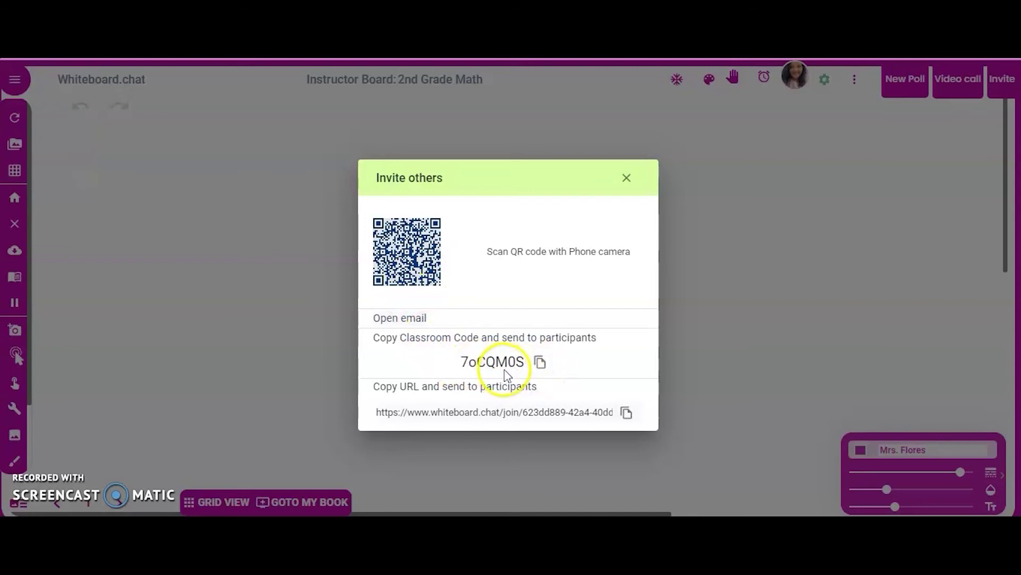
click(539, 362)
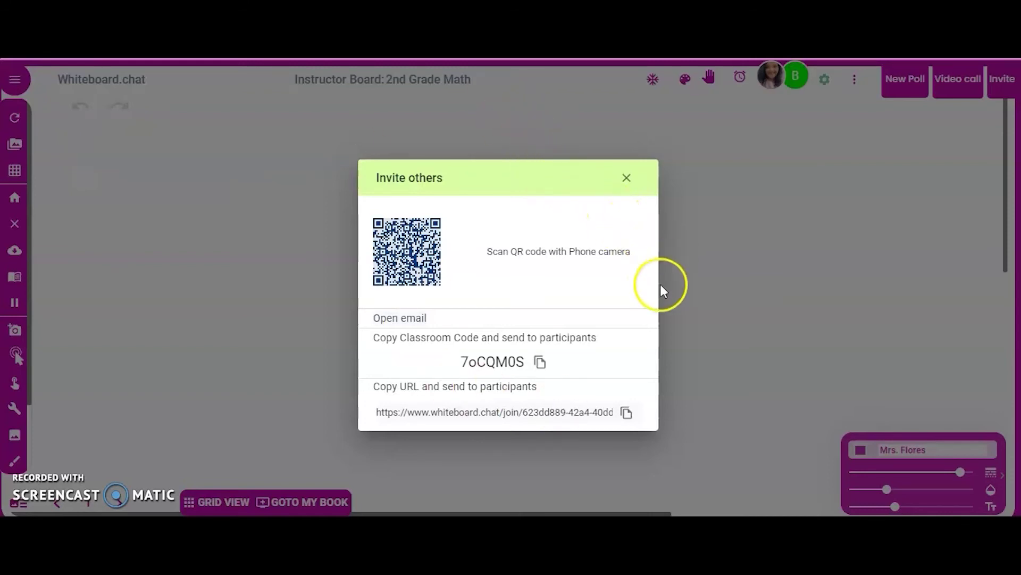
click(542, 364)
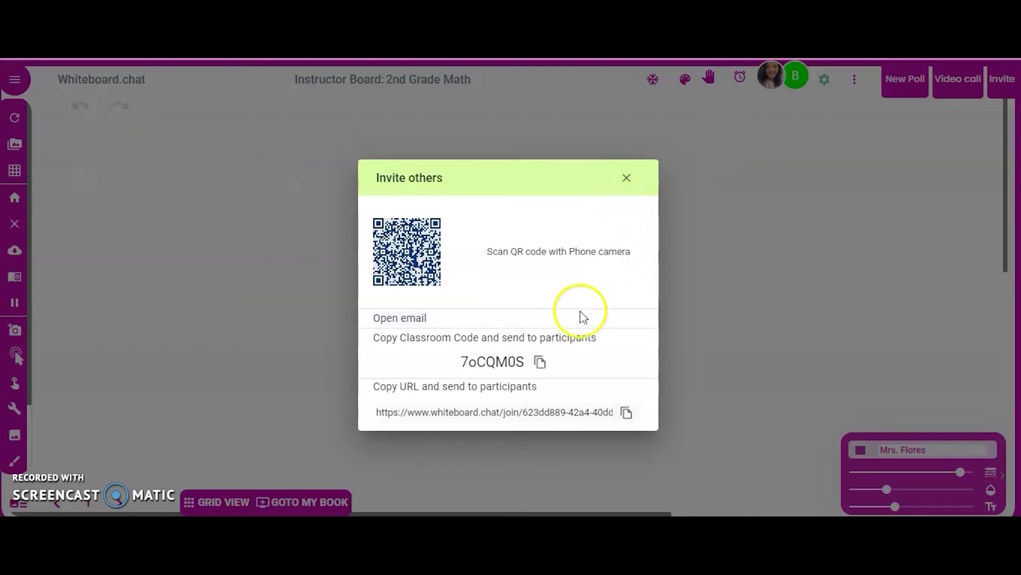
click(540, 362)
click(627, 180)
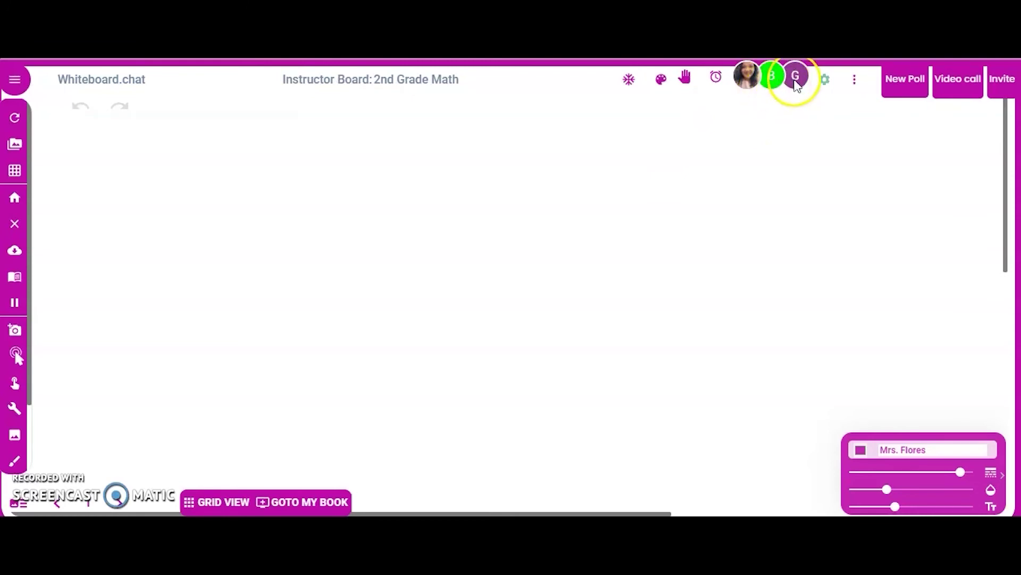
Snap the instructor browser left and load whiteboard.chat in a second window
key(super+Left)
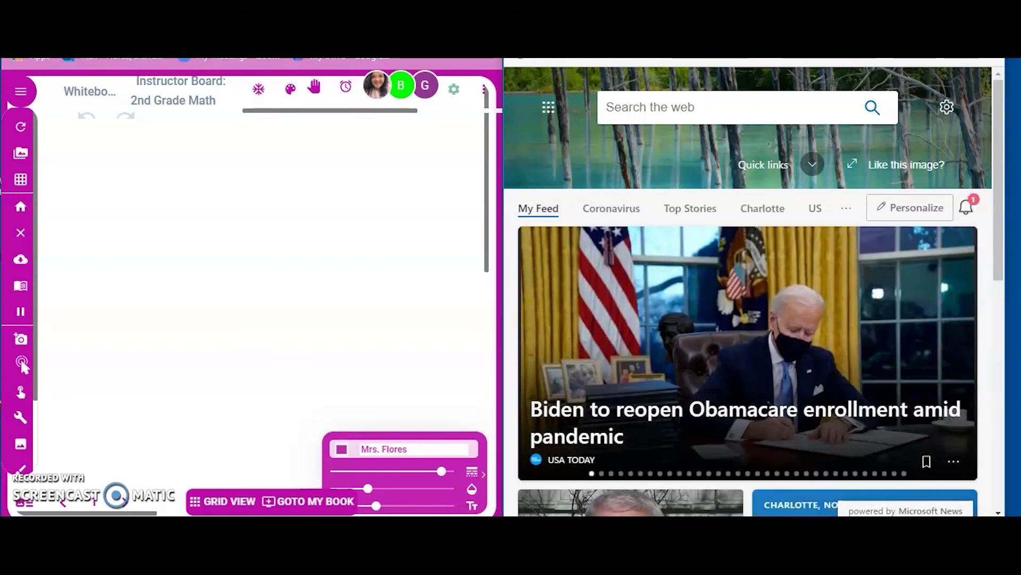
text(white)
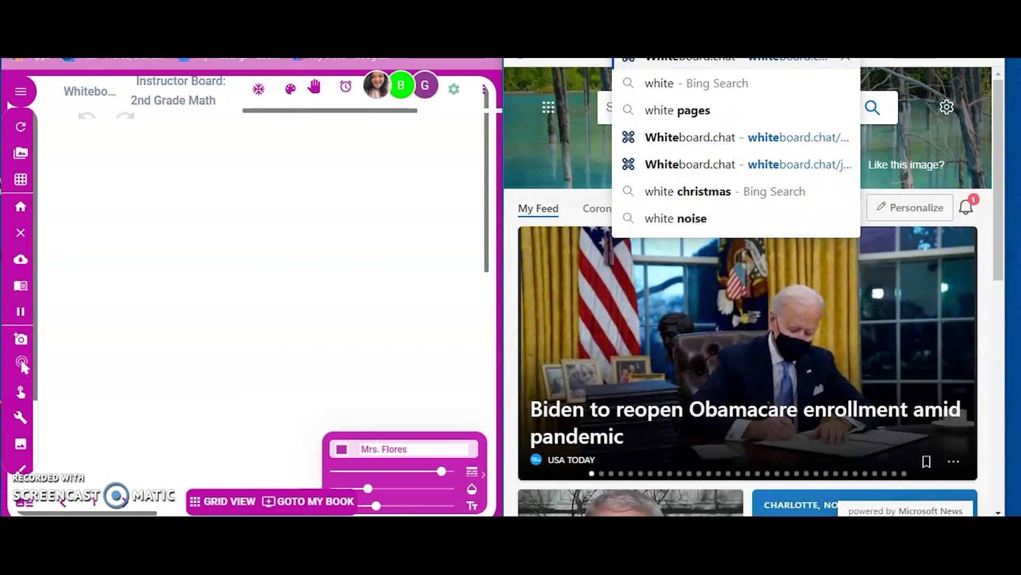
text(board.chat)
key(Return)
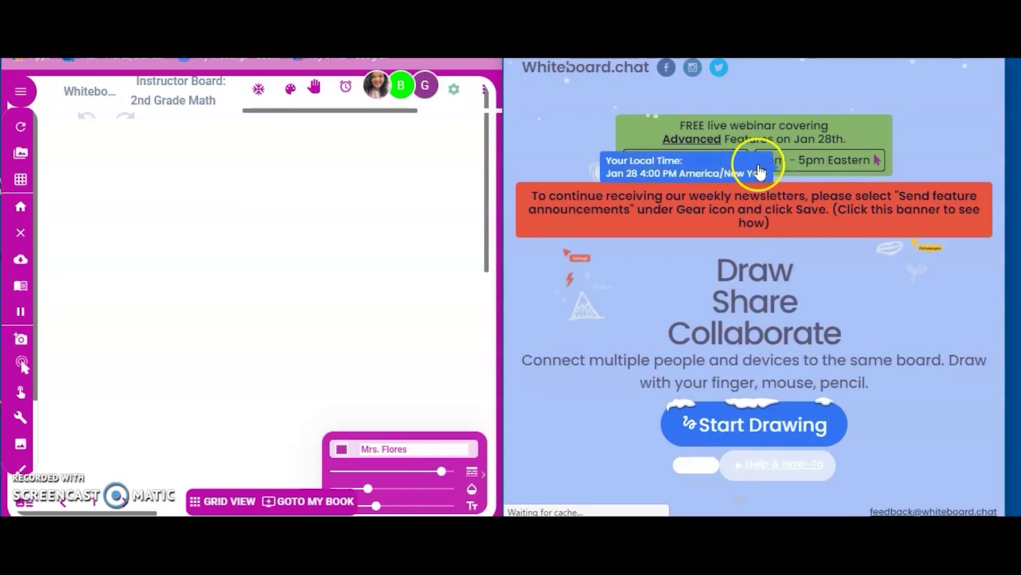
scroll(804, 274, down, 9)
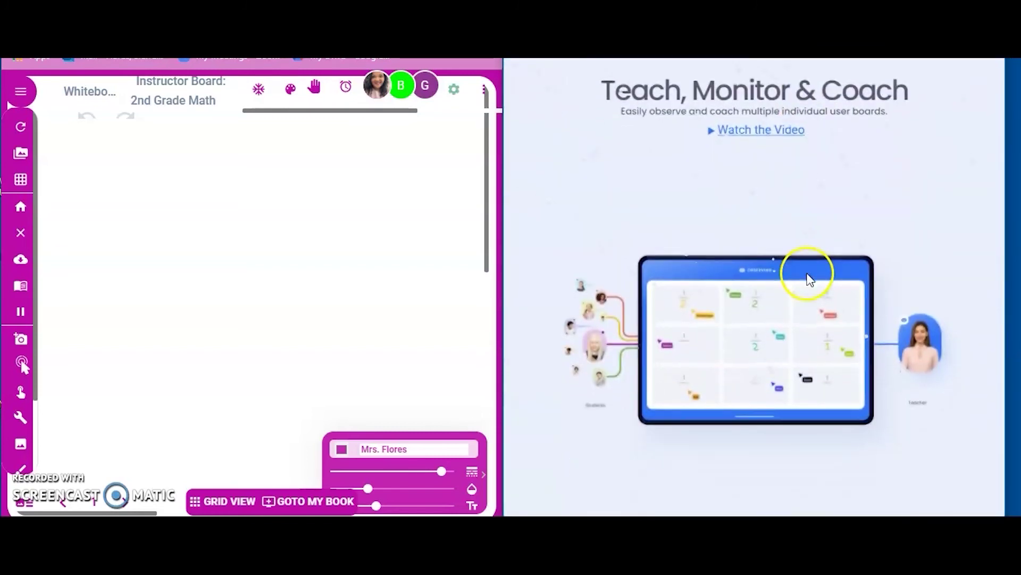
scroll(806, 277, up, 9)
Paste the copied classroom code and join the class as a student
click(744, 426)
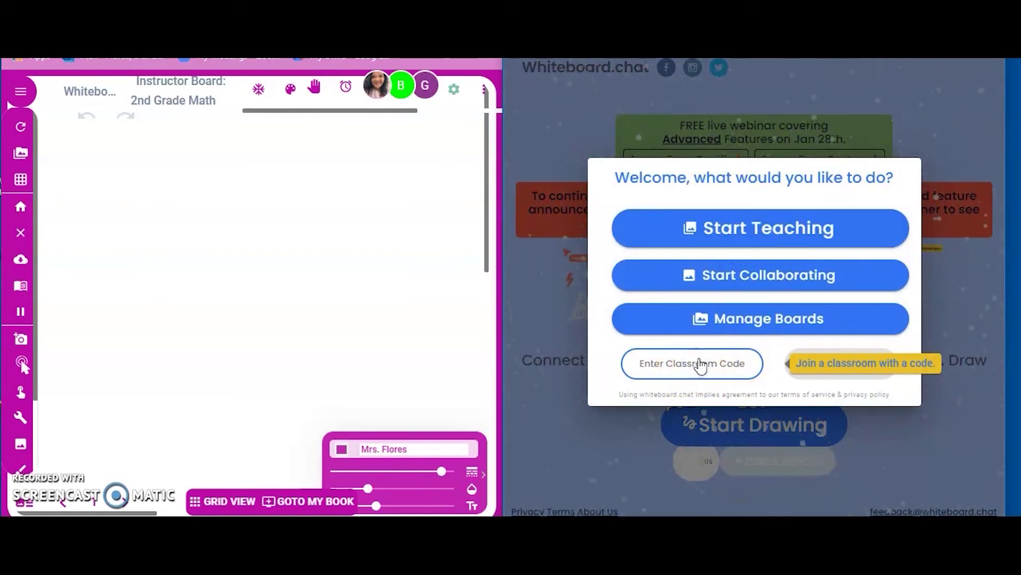
right_click(701, 366)
click(736, 151)
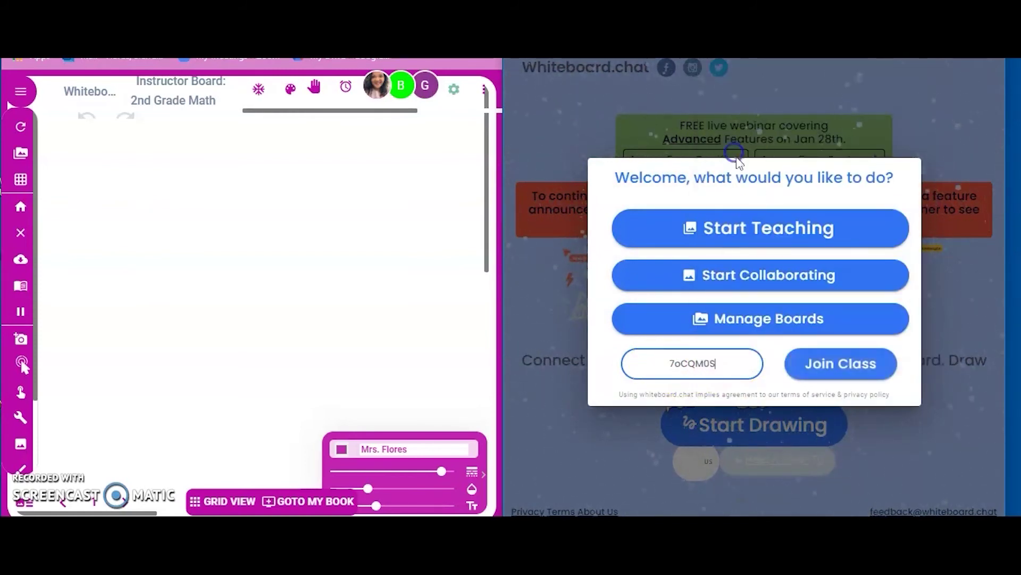
click(830, 366)
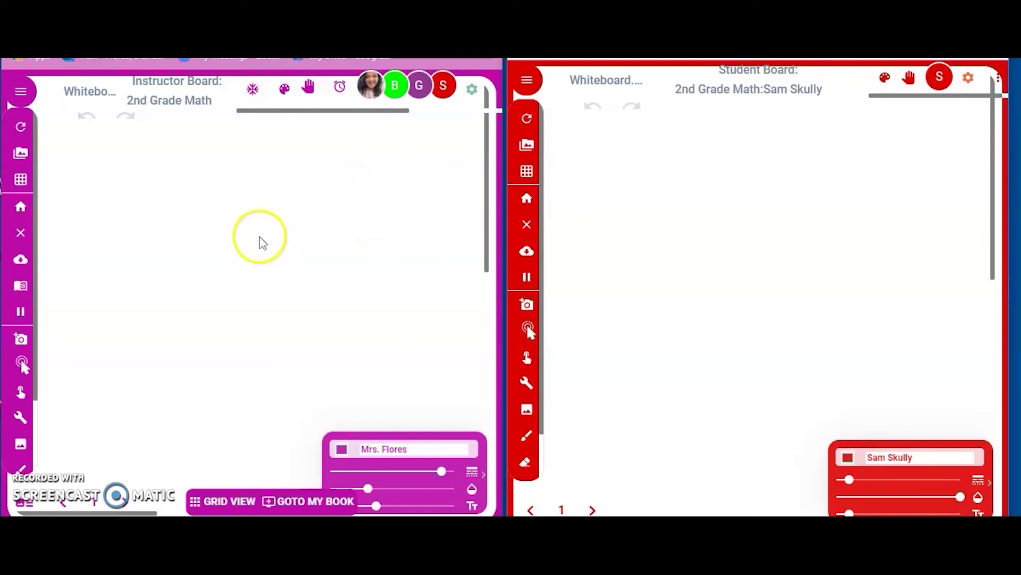
Place the COIN-1C-TAIL penny from the US currency stamps near the board centre
click(285, 91)
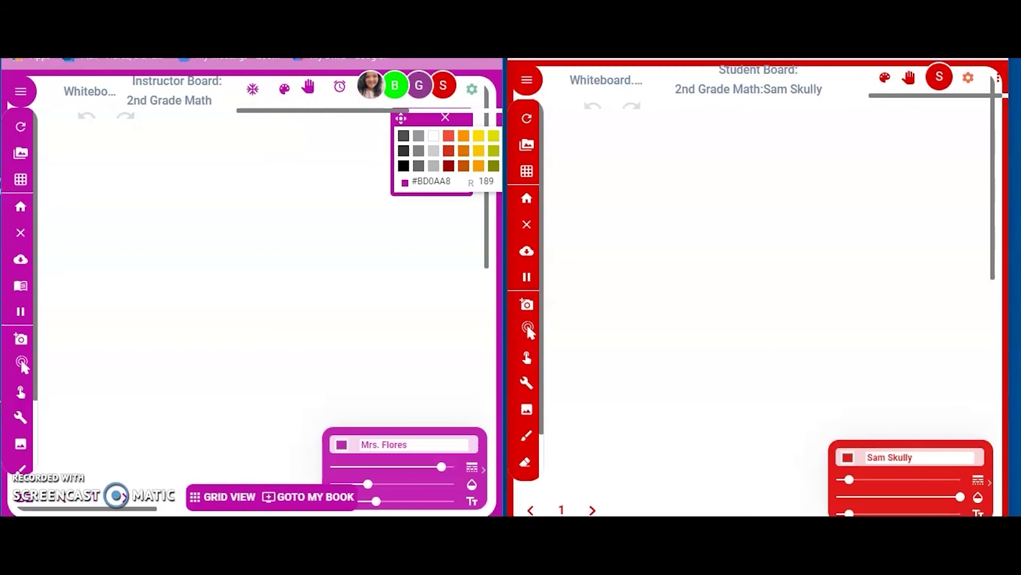
click(414, 166)
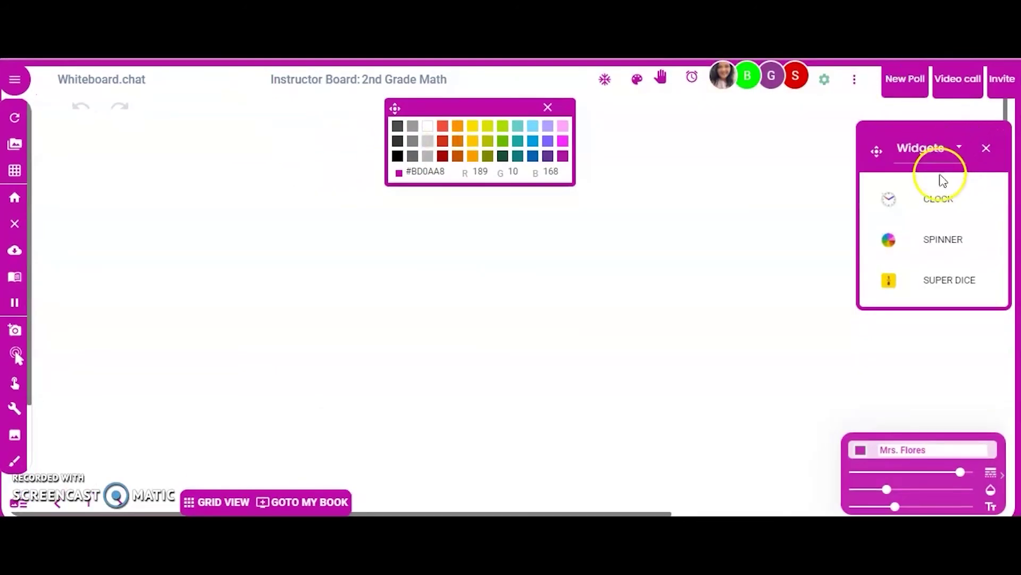
click(949, 148)
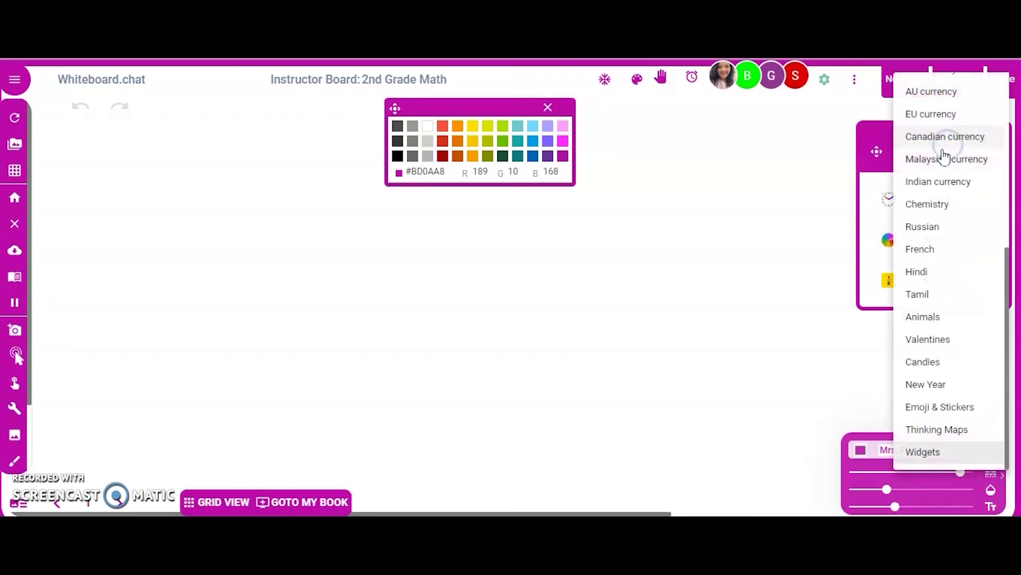
scroll(931, 283, up, 3)
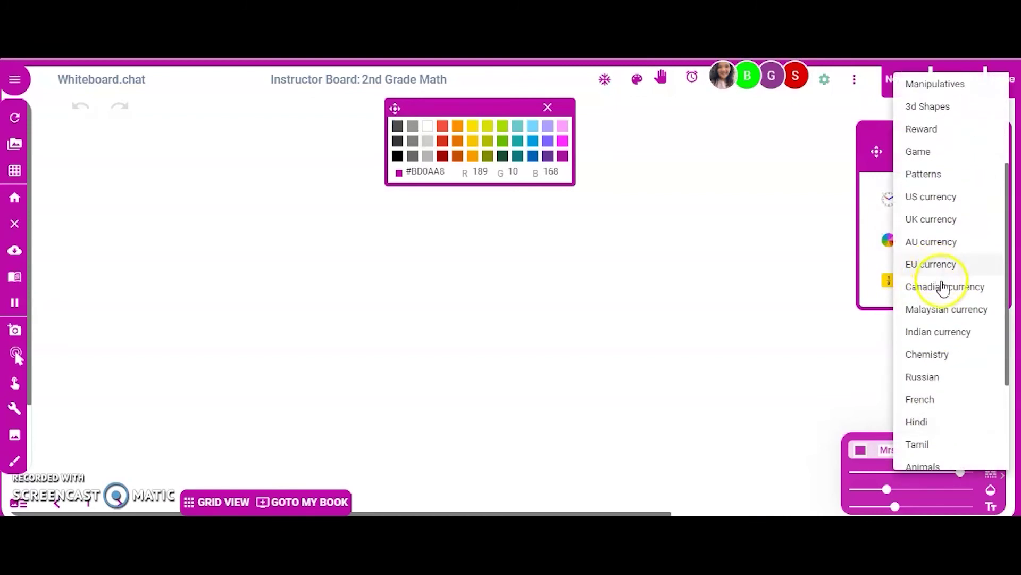
click(930, 197)
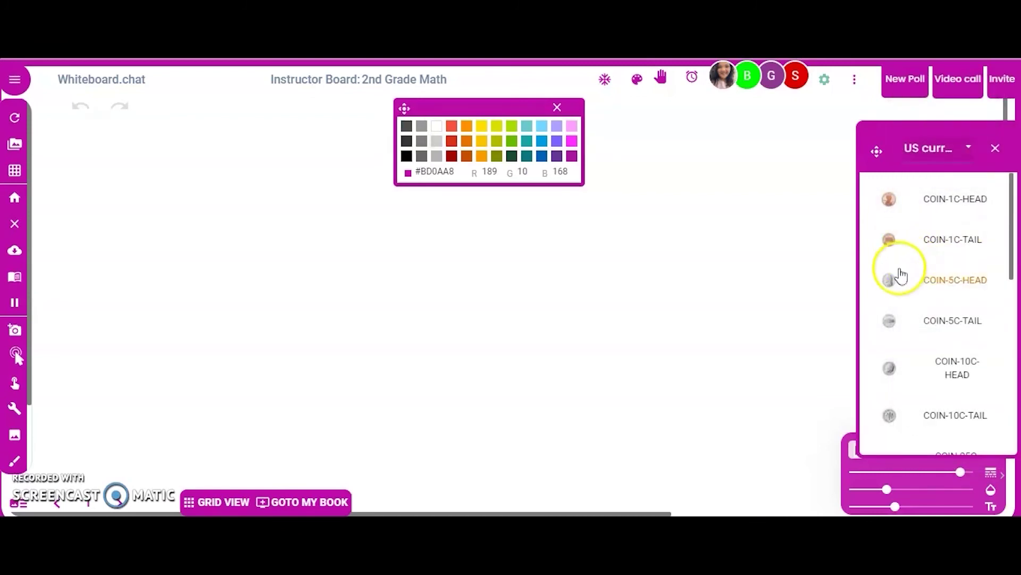
drag(886, 240, 464, 283)
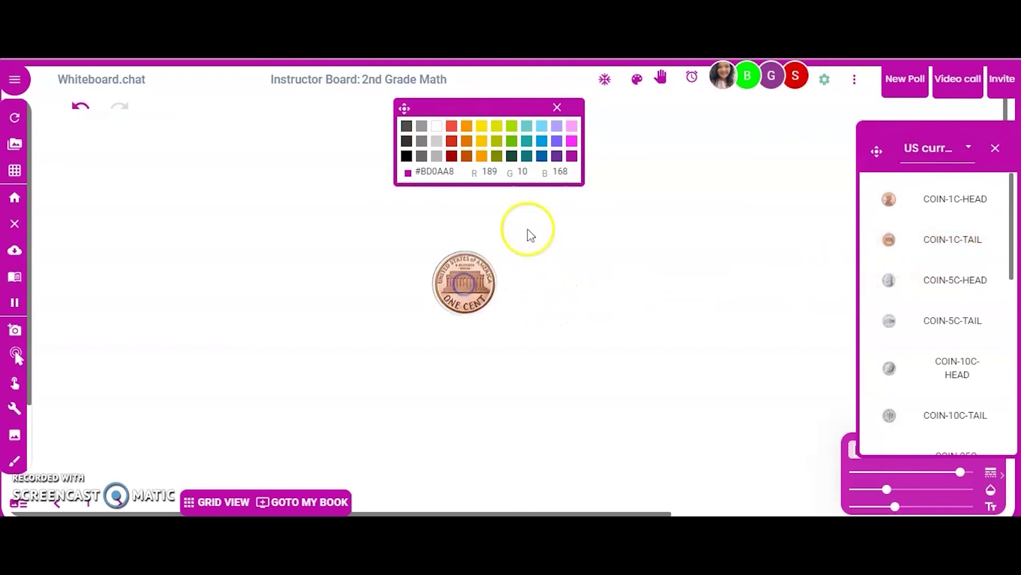
click(557, 107)
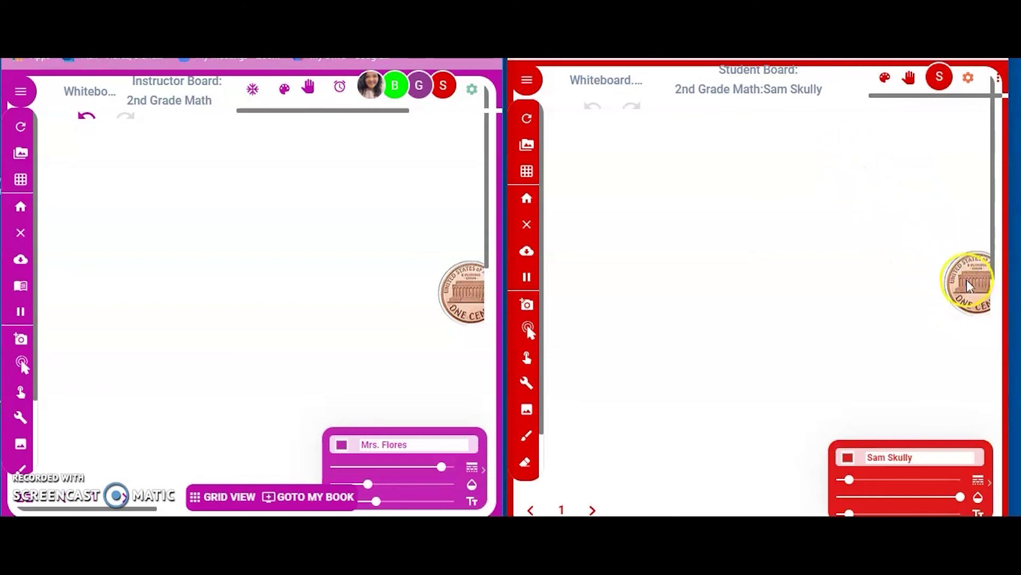
Circle the penny on the student board with red freehand loops
drag(968, 288, 931, 278)
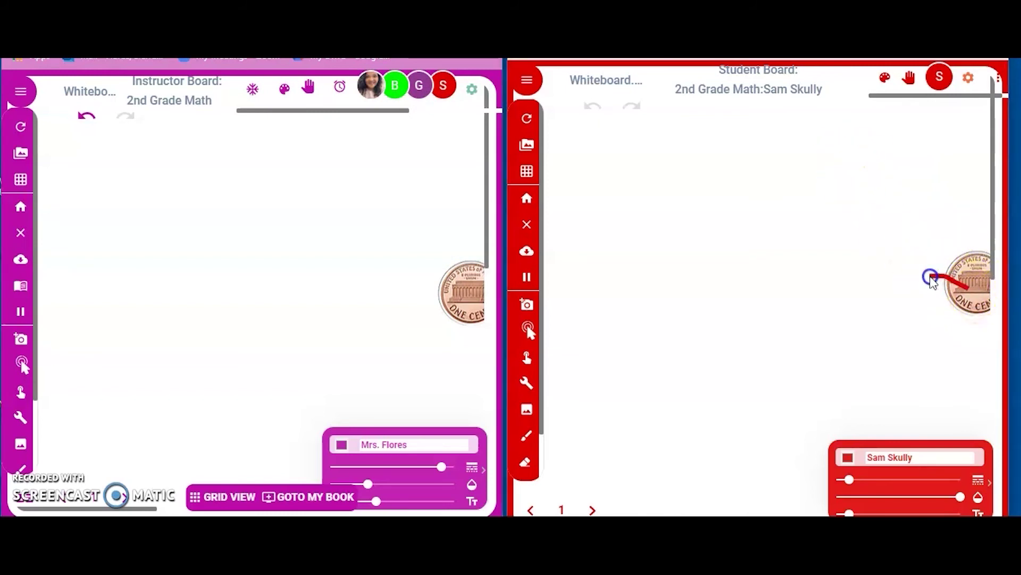
mouse_move(936, 324)
mouse_down()
mouse_move(988, 304)
mouse_move(942, 210)
mouse_move(981, 244)
mouse_up()
mouse_move(911, 278)
mouse_down()
mouse_move(974, 244)
mouse_move(906, 308)
mouse_move(935, 285)
mouse_up()
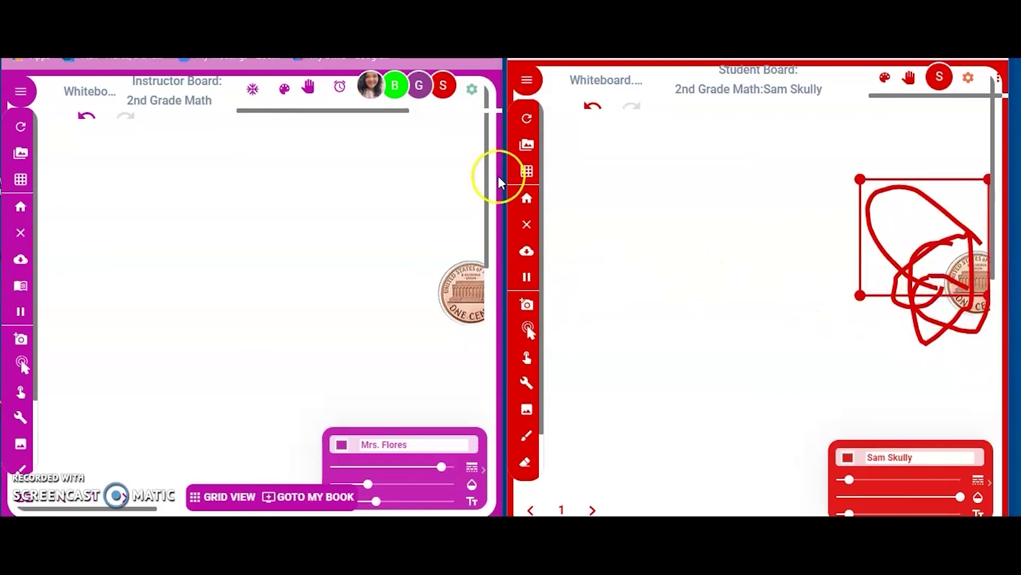
Draw a red arrow pointing toward the penny with the Arrow tool
click(526, 384)
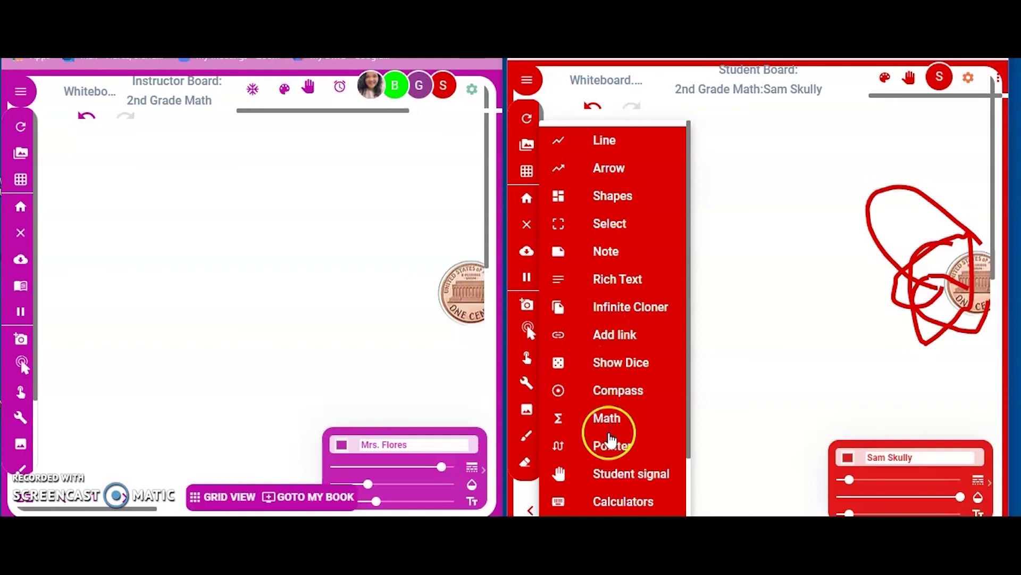
click(611, 168)
mouse_move(625, 152)
mouse_down()
mouse_move(832, 234)
mouse_move(846, 262)
mouse_up()
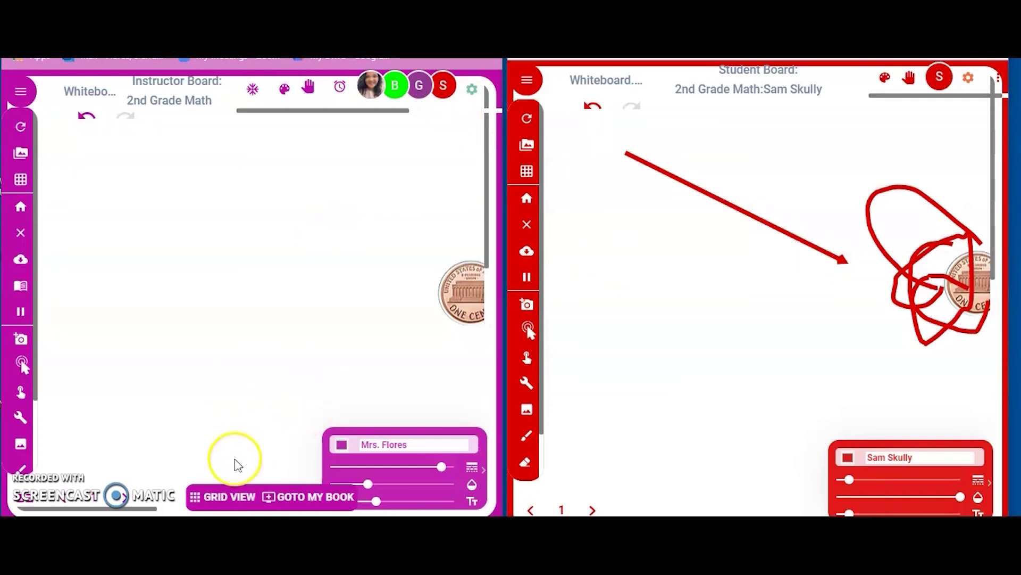
Join student tile 4's board from GRID VIEW and close the US currency panel
click(215, 497)
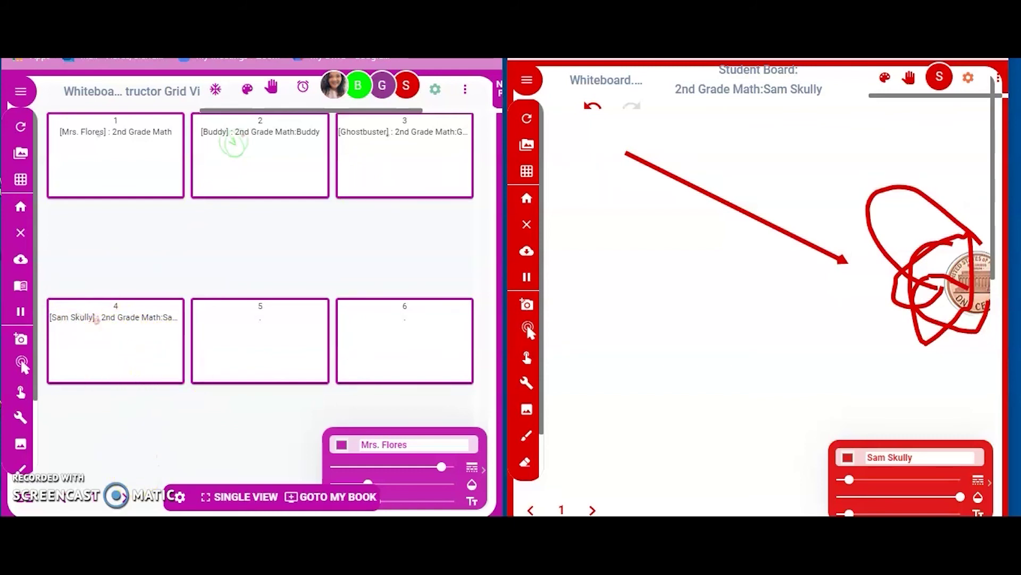
click(126, 334)
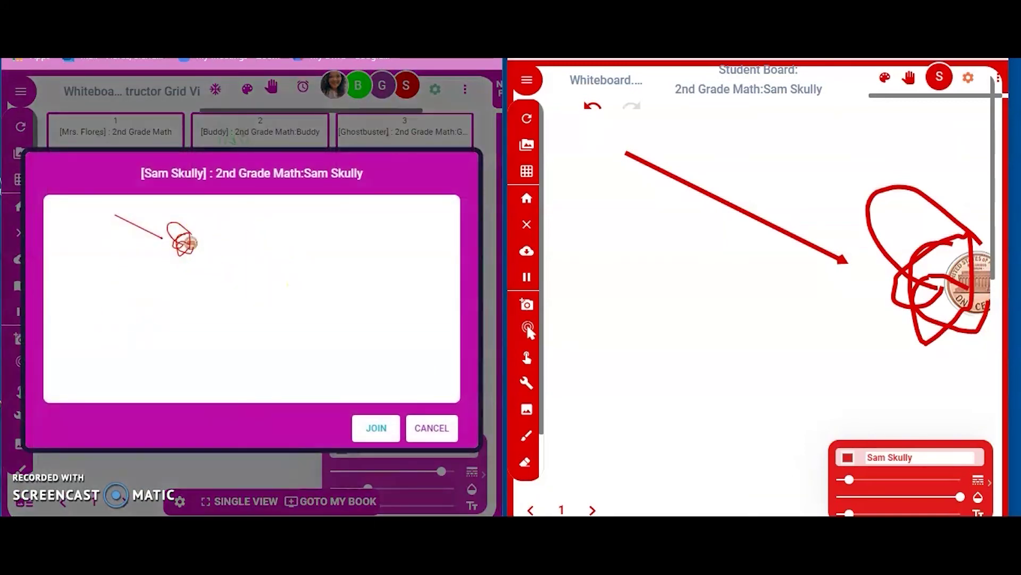
click(377, 428)
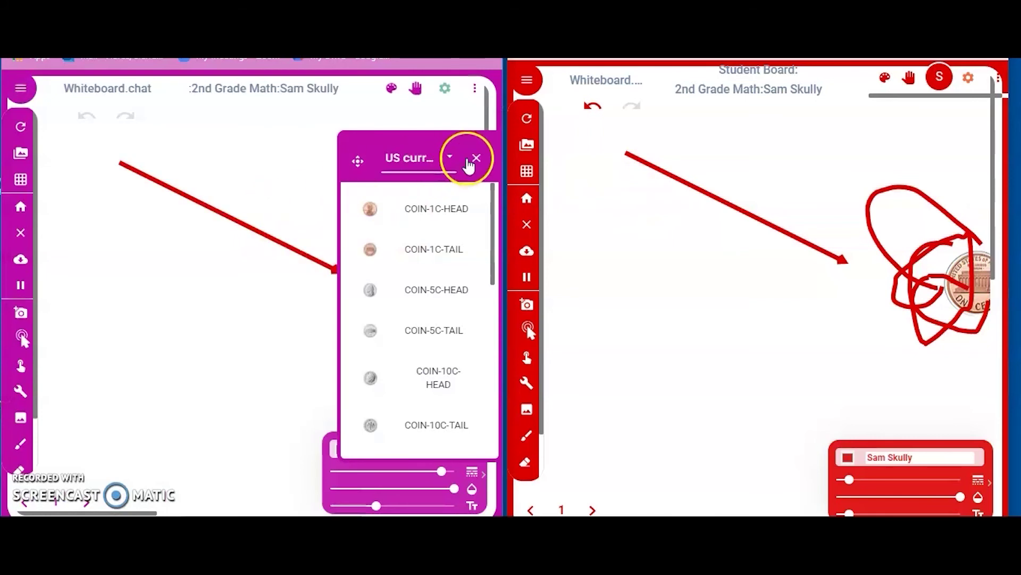
click(477, 158)
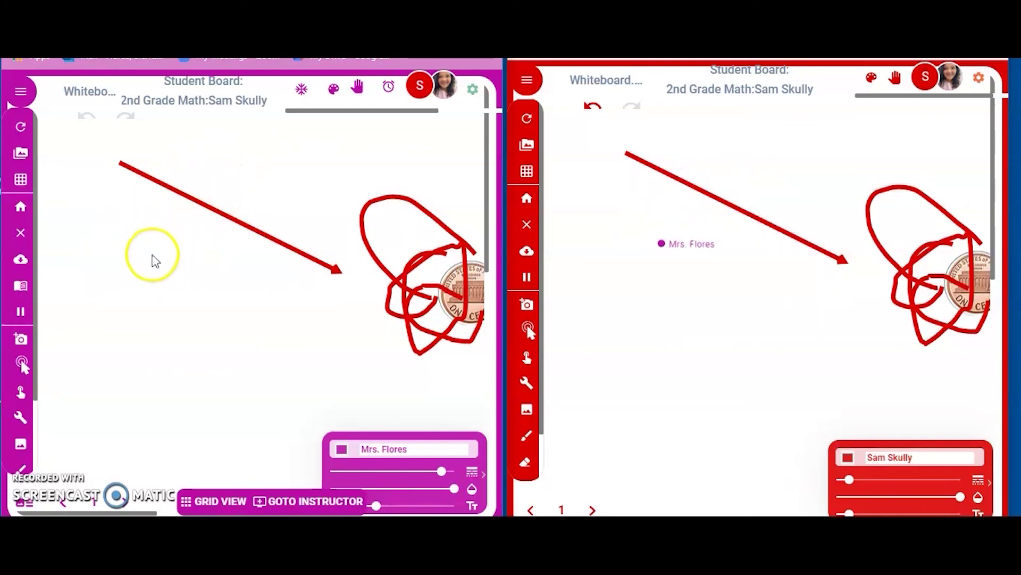
Draw a thick purple zigzag on the student's board and lower pen thickness to 9
mouse_move(85, 238)
mouse_down()
mouse_move(148, 271)
mouse_move(210, 269)
mouse_move(325, 321)
mouse_up()
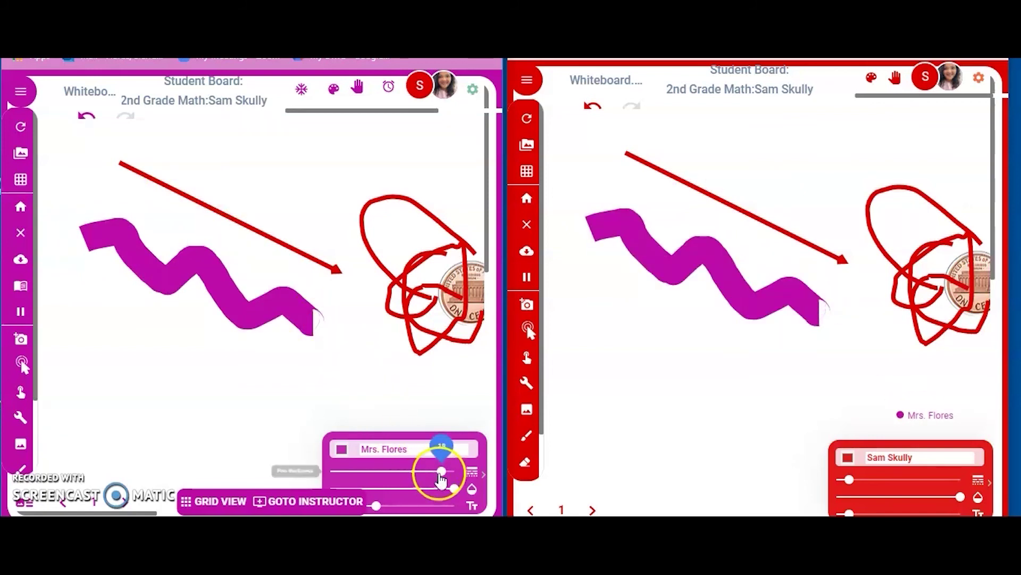
drag(442, 471, 369, 471)
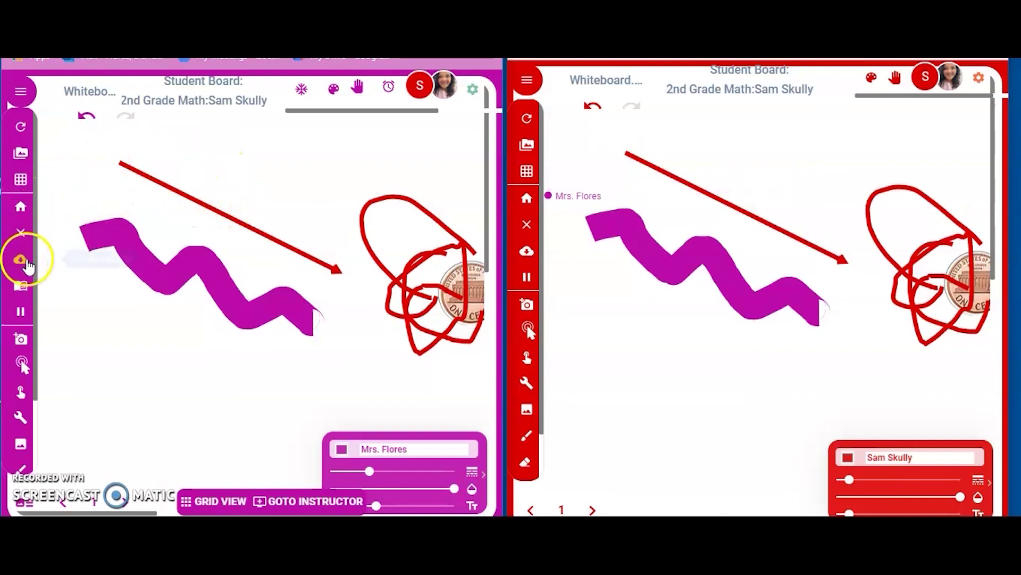
scroll(24, 250, down, 2)
scroll(27, 260, down, 1)
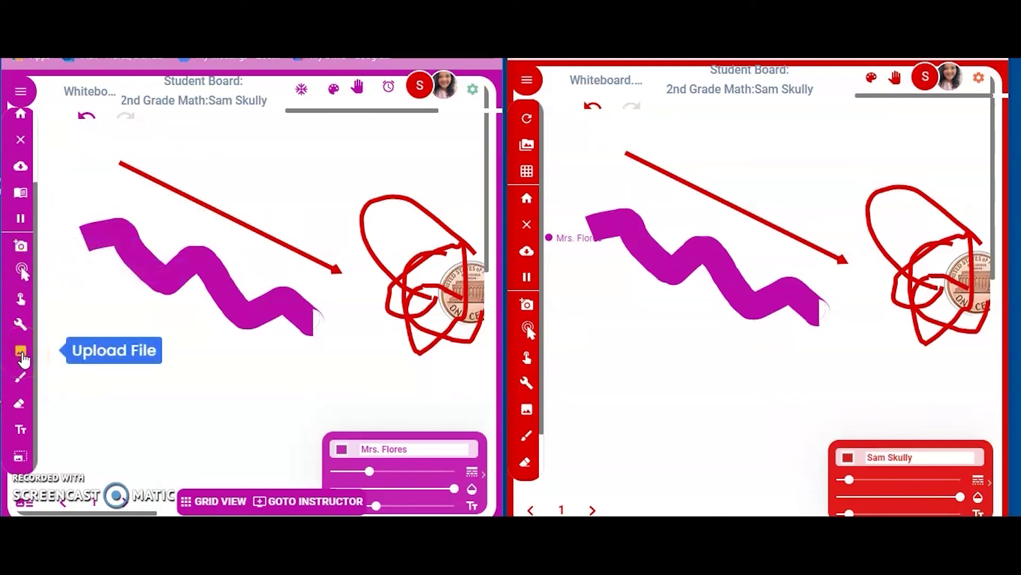
scroll(23, 351, up, 3)
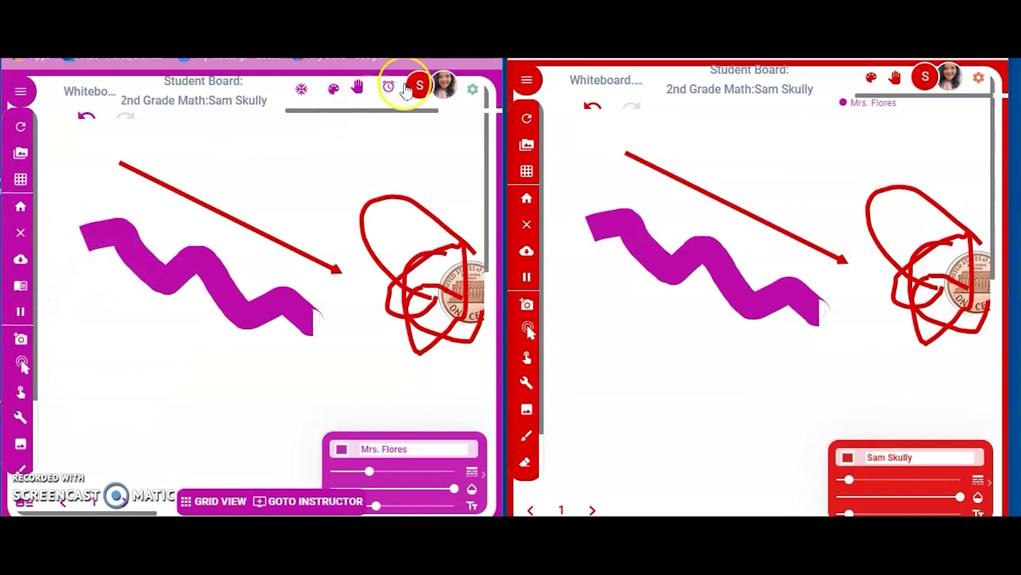
Stamp the 033-GOLD-MEDAL from the Reward set at the board's top-left, then return to grid view
click(333, 90)
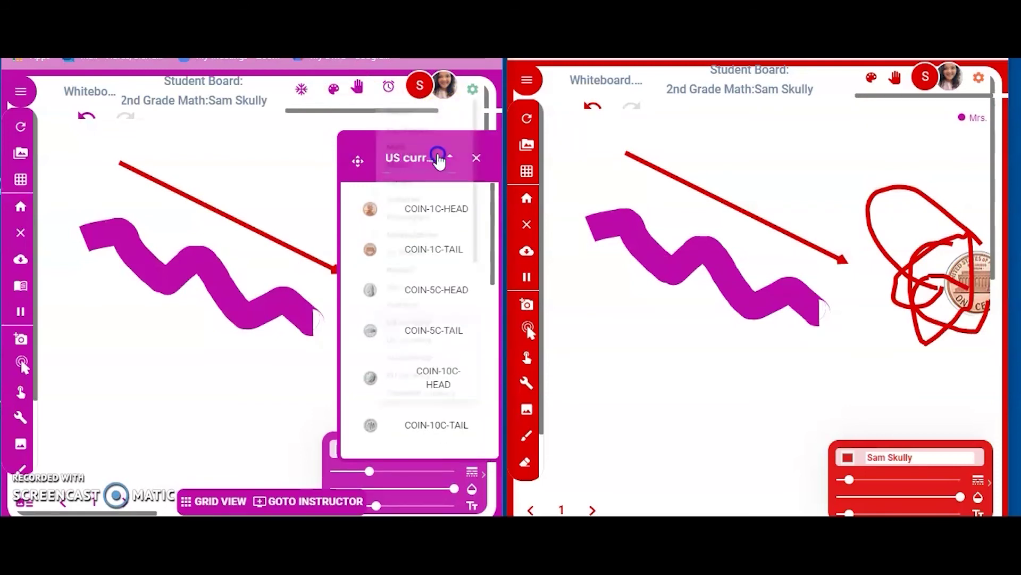
click(435, 159)
click(416, 301)
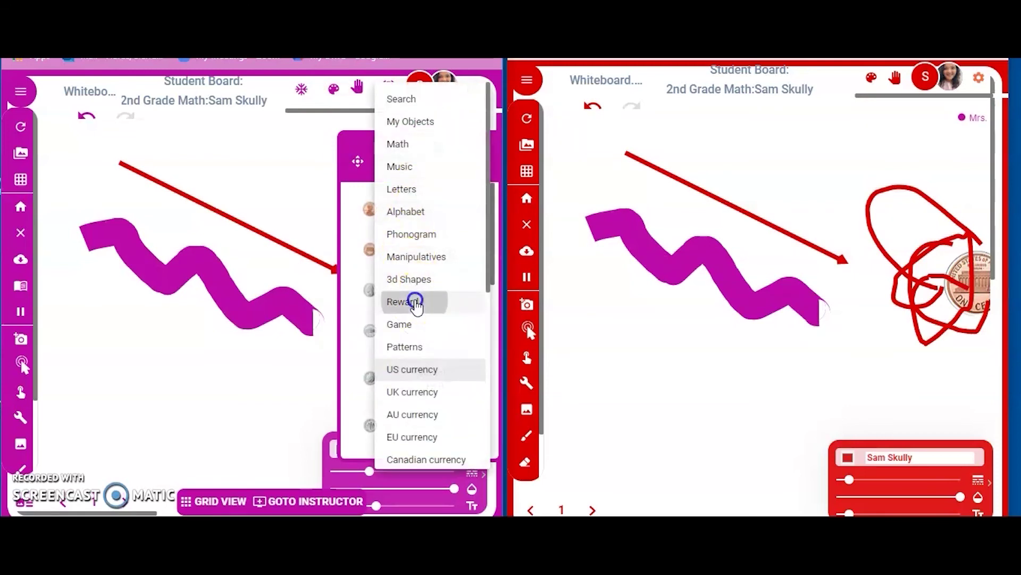
scroll(404, 282, down, 2)
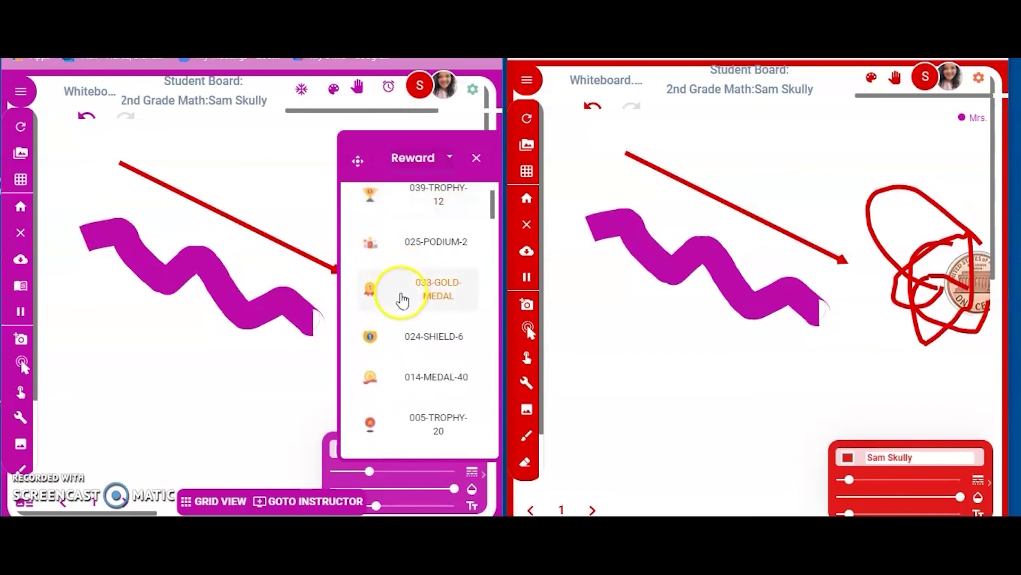
click(369, 290)
drag(368, 290, 127, 176)
click(418, 241)
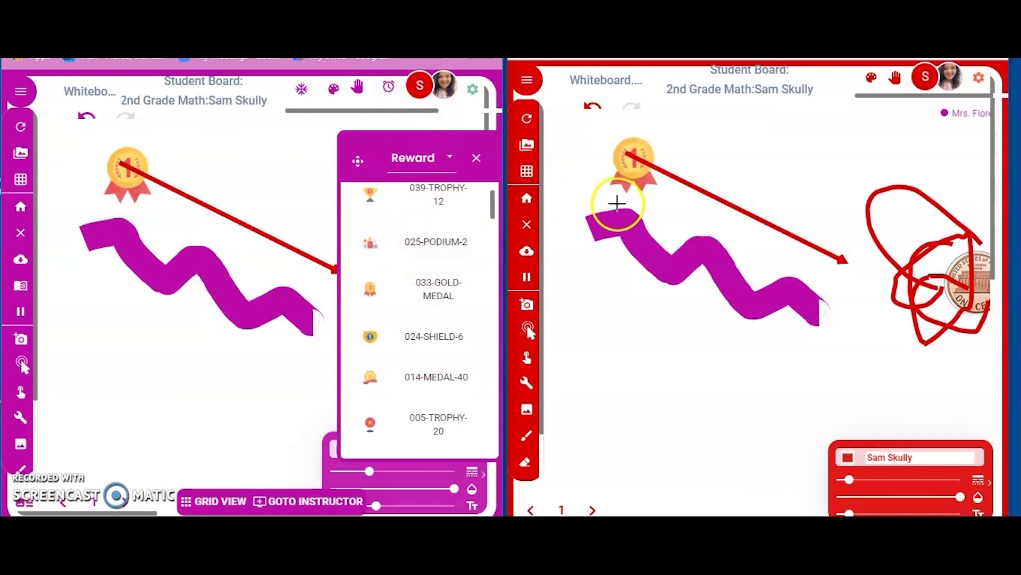
click(477, 158)
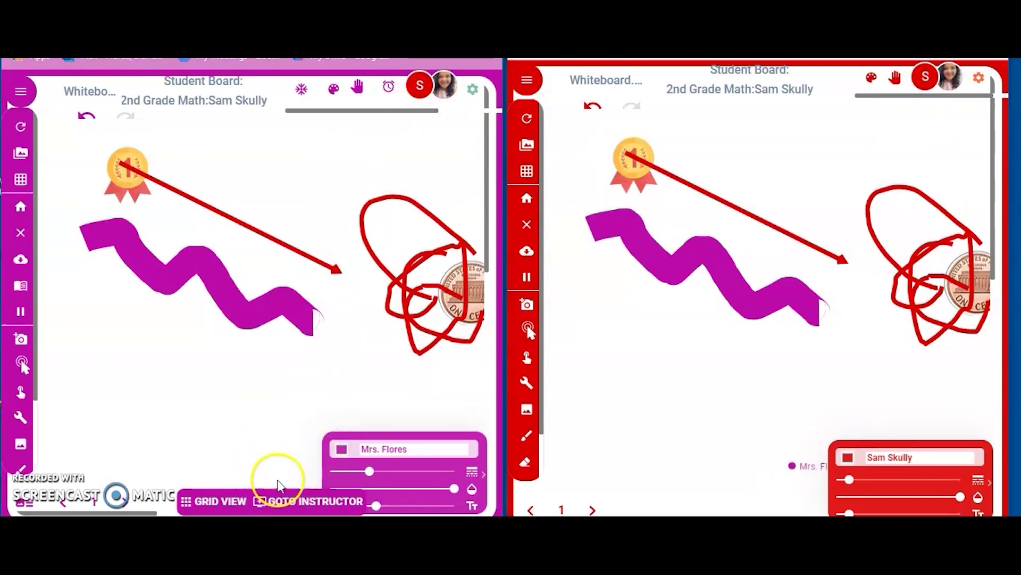
click(215, 501)
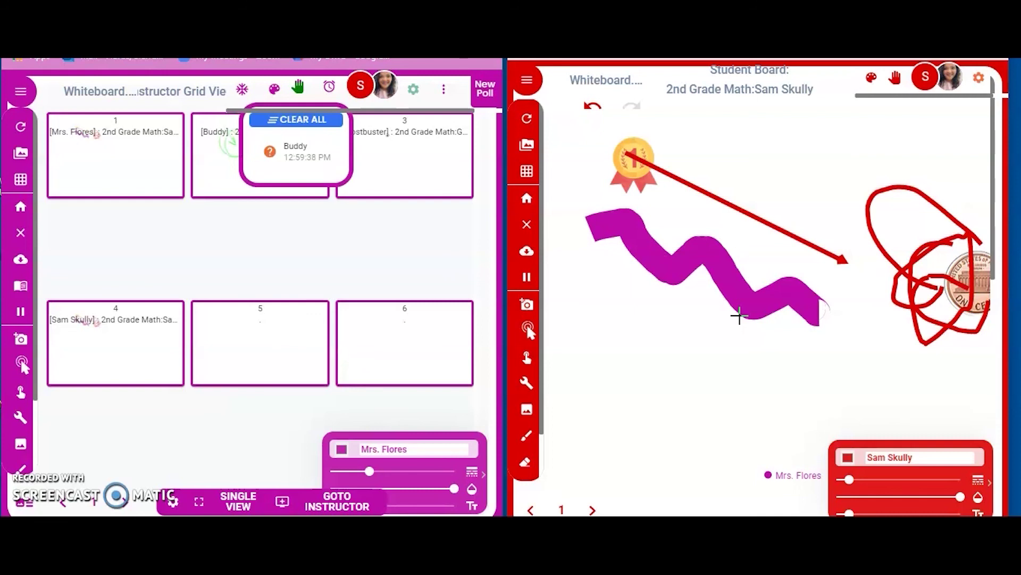
Select the student's raised-hand notification, send 'I finished' from the student board, and clear all hand signals
click(273, 151)
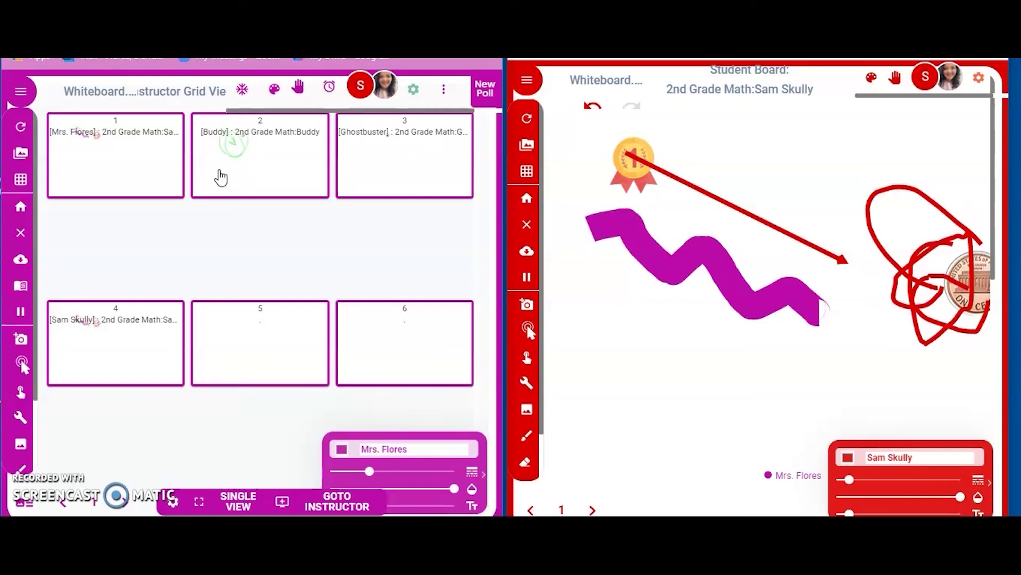
click(896, 81)
click(932, 140)
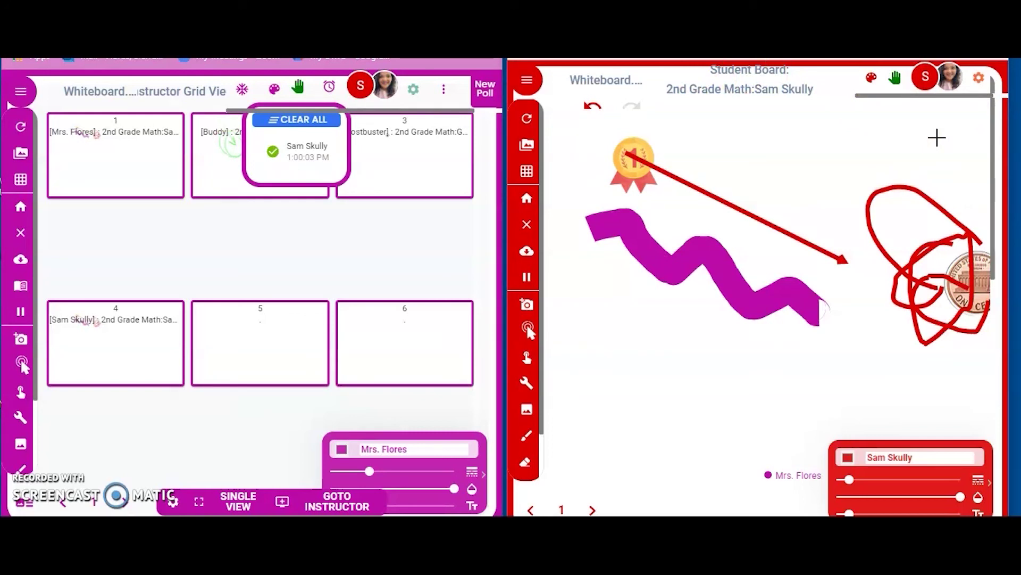
click(301, 120)
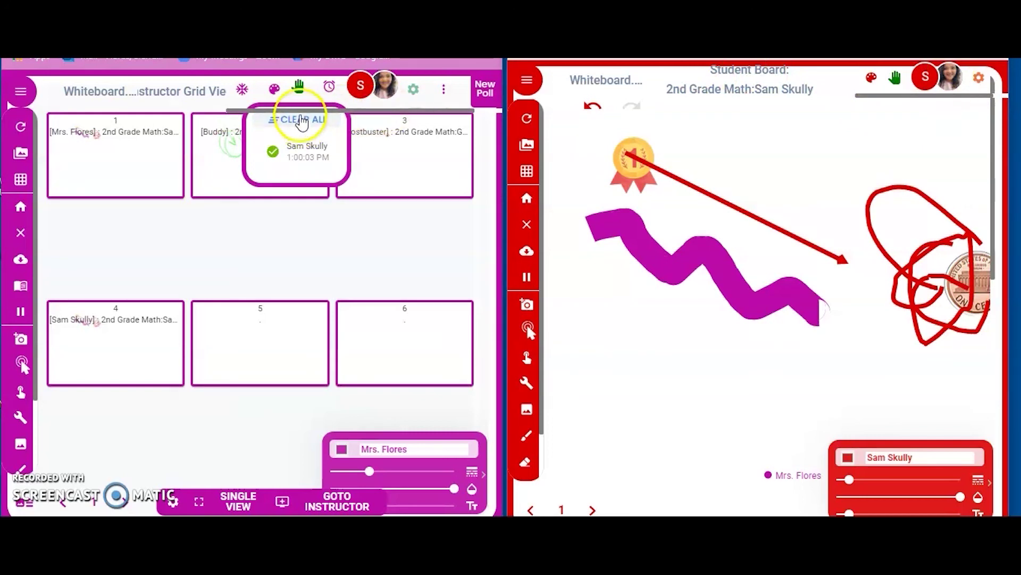